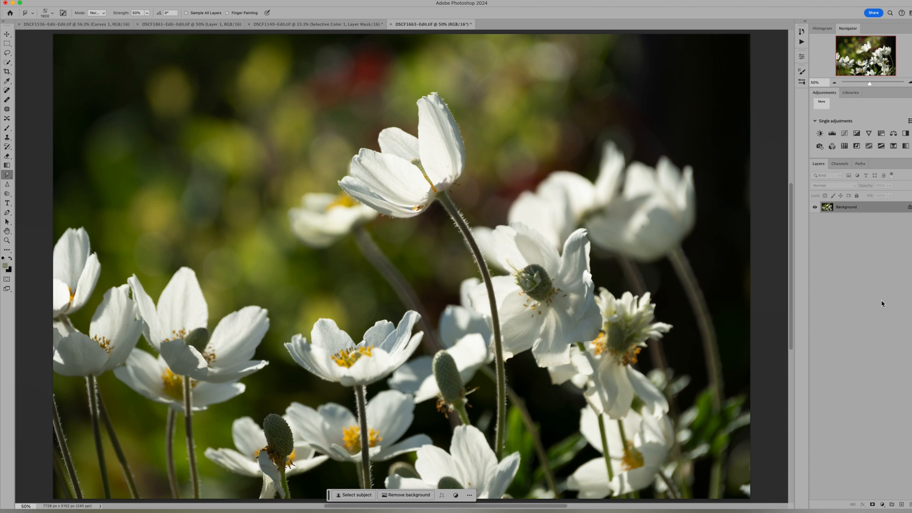
Step: Duplicate the Background layer and set up the Clone Stamp tool with a 1200 px brush
key(super+j)
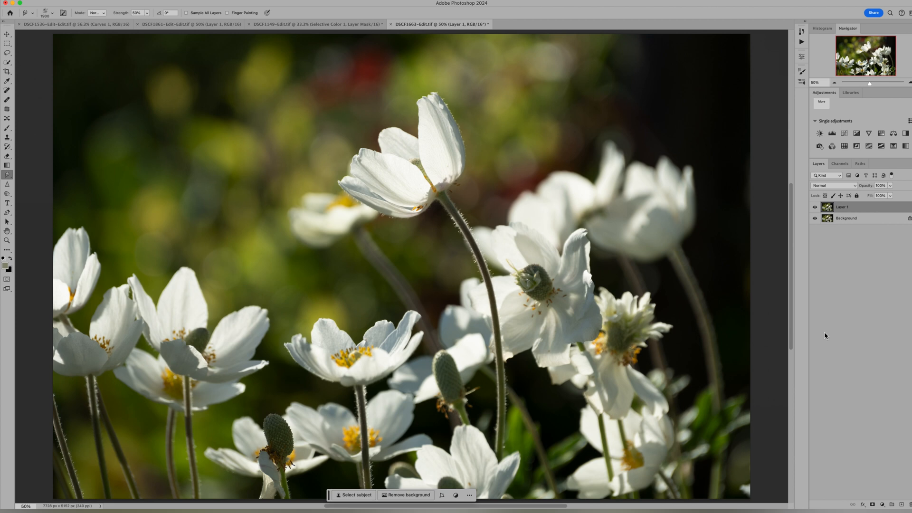
click(7, 137)
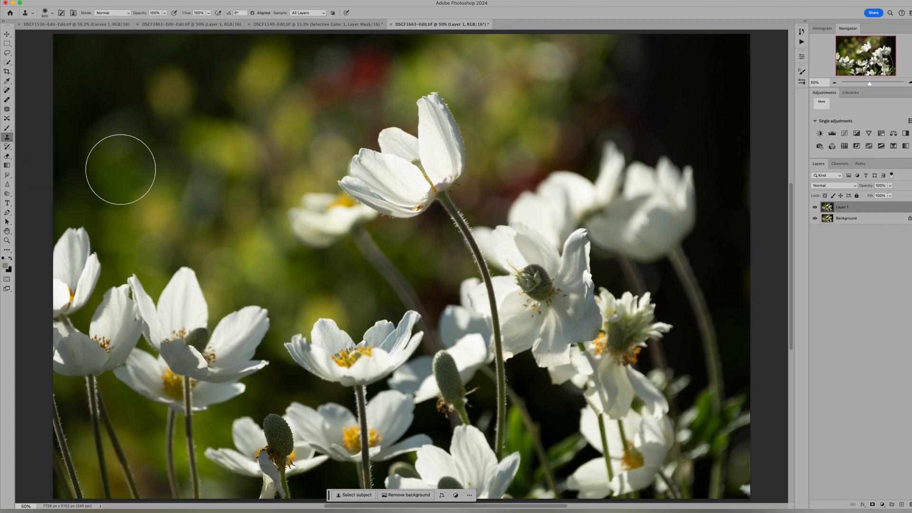
key(bracketright)
key(bracketright)
key(bracketright)
key(bracketright)
key(bracketright)
key(bracketright)
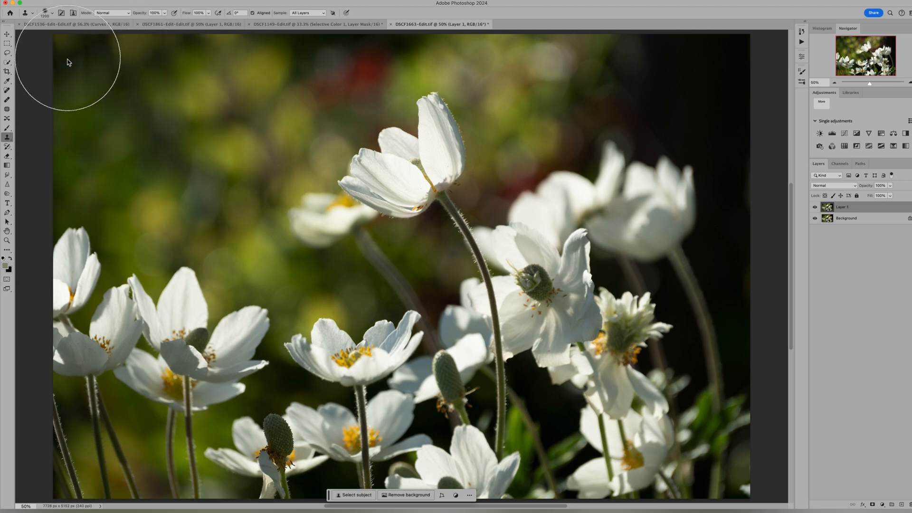
Step: Clone blurred green background over the dark upper corners and the red blur along the photo's upper edge
alt+click(118, 112)
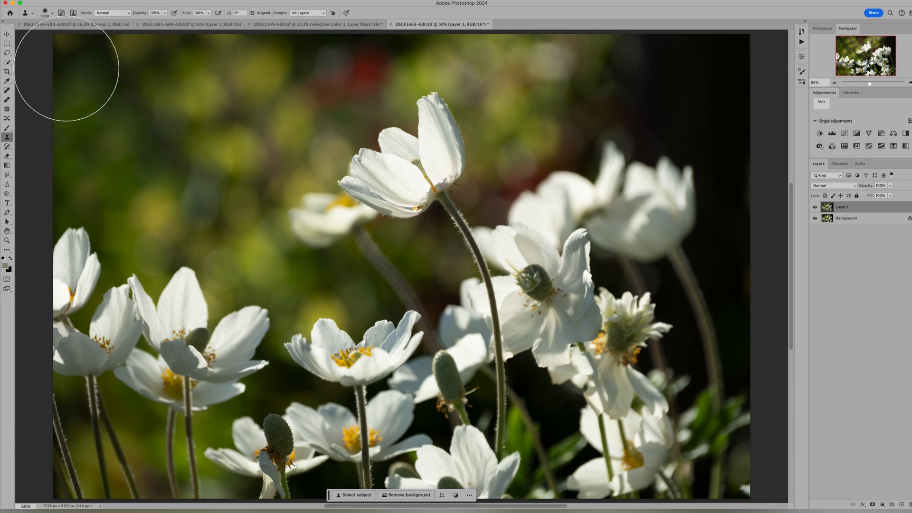
click(65, 65)
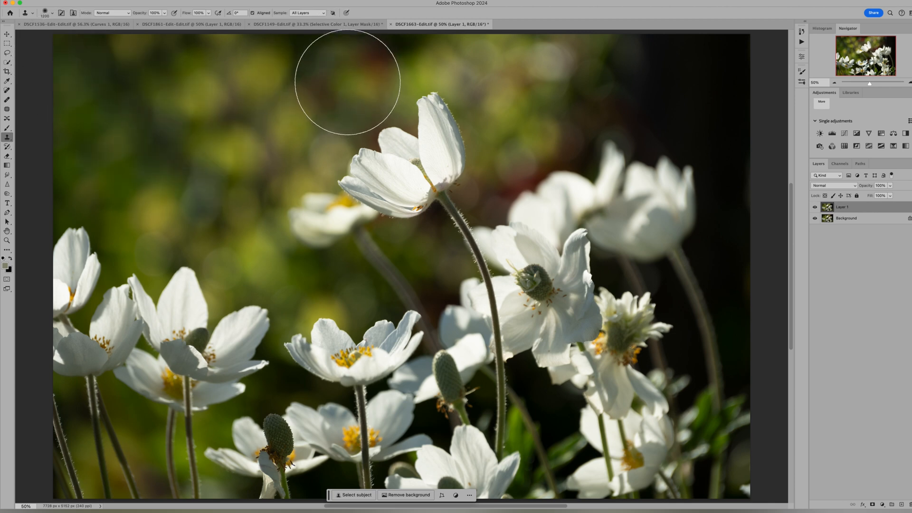
click(312, 87)
click(348, 70)
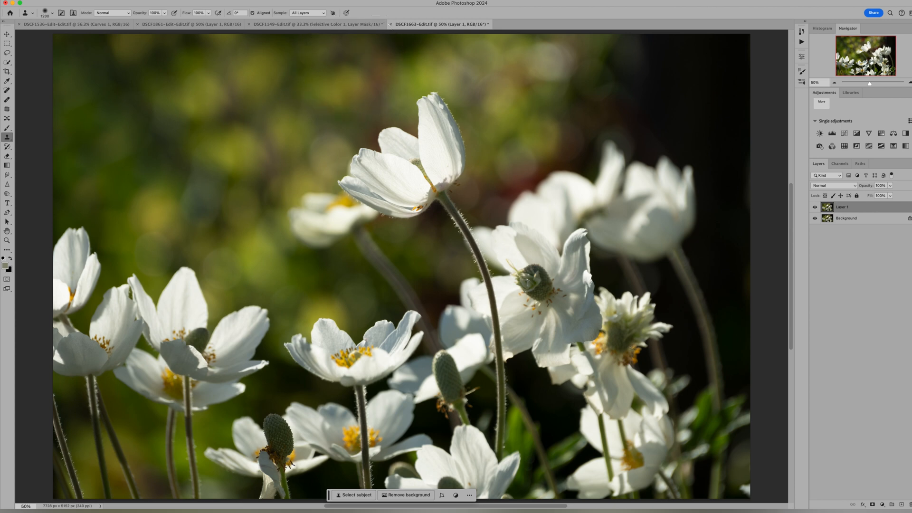
click(391, 56)
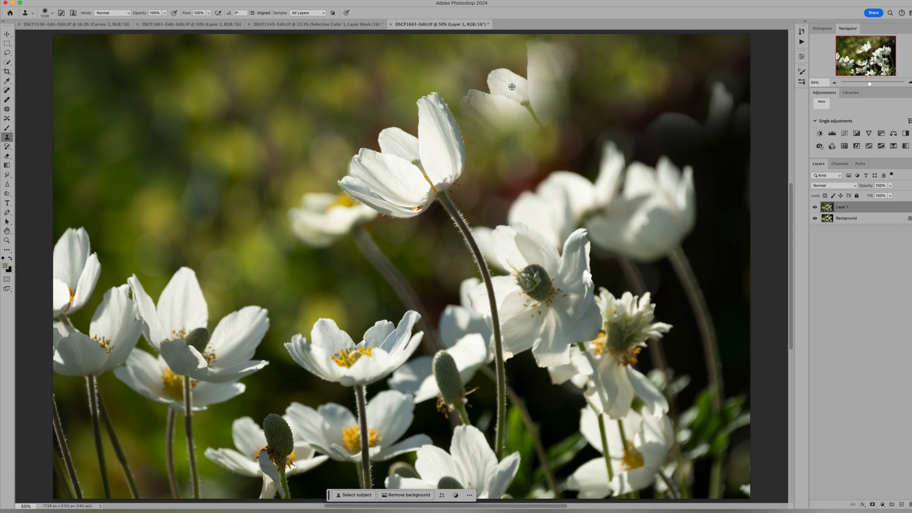
mouse_move(666, 116)
mouse_down()
mouse_move(733, 108)
mouse_move(687, 56)
mouse_move(647, 52)
mouse_move(569, 74)
mouse_move(708, 58)
mouse_move(715, 81)
mouse_move(734, 78)
mouse_up()
alt+click(564, 78)
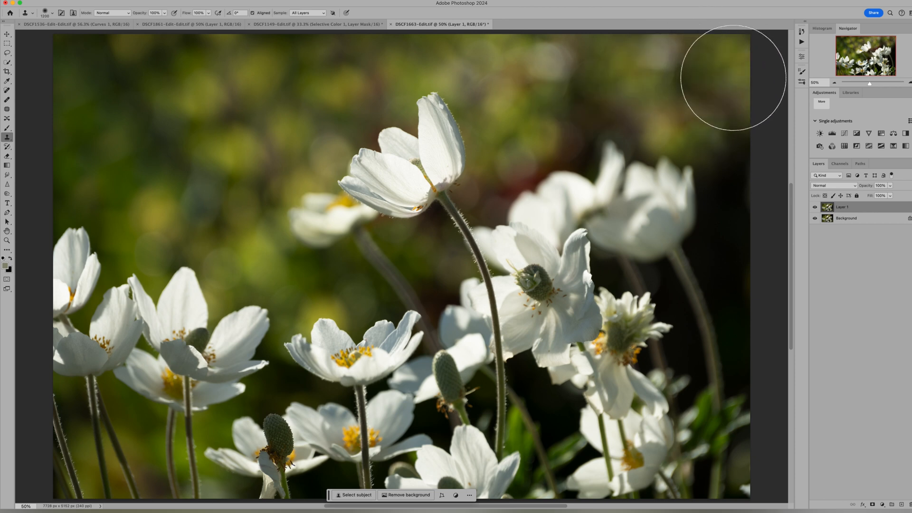
click(541, 127)
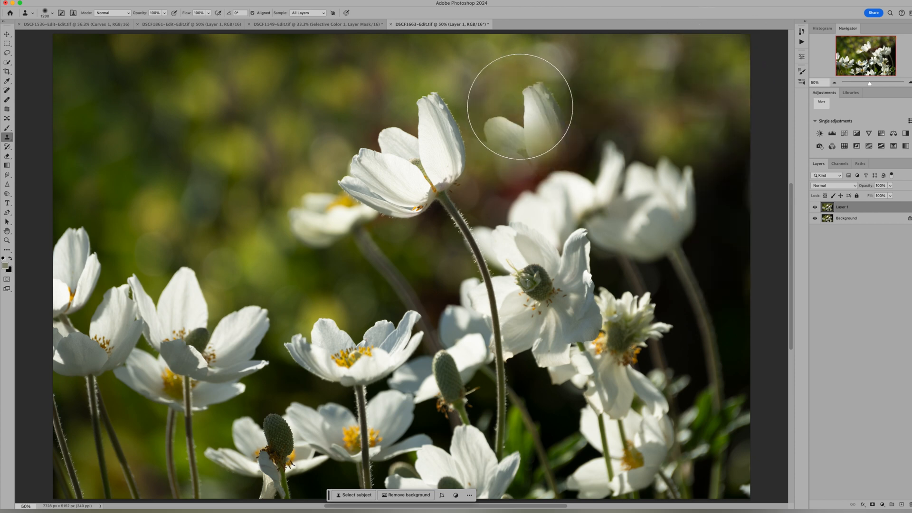
key(super+z)
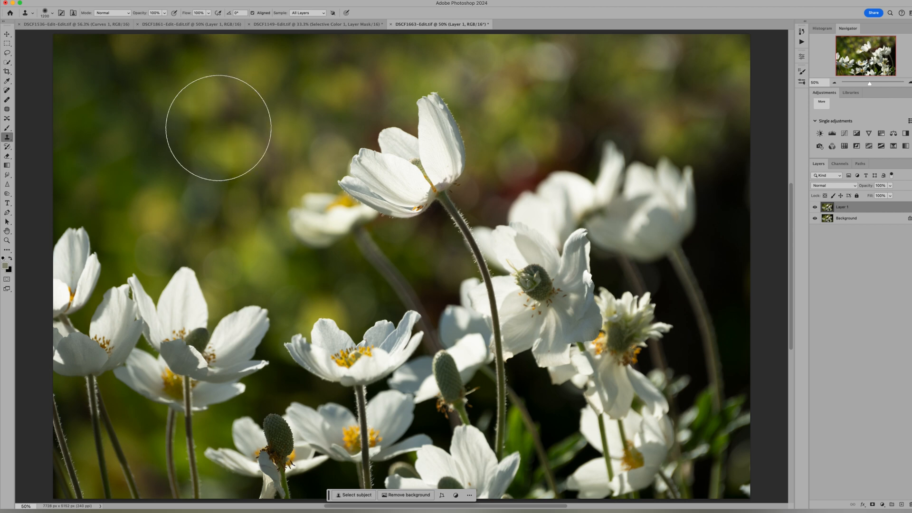
mouse_move(721, 258)
mouse_down()
mouse_move(726, 264)
mouse_move(722, 163)
mouse_up()
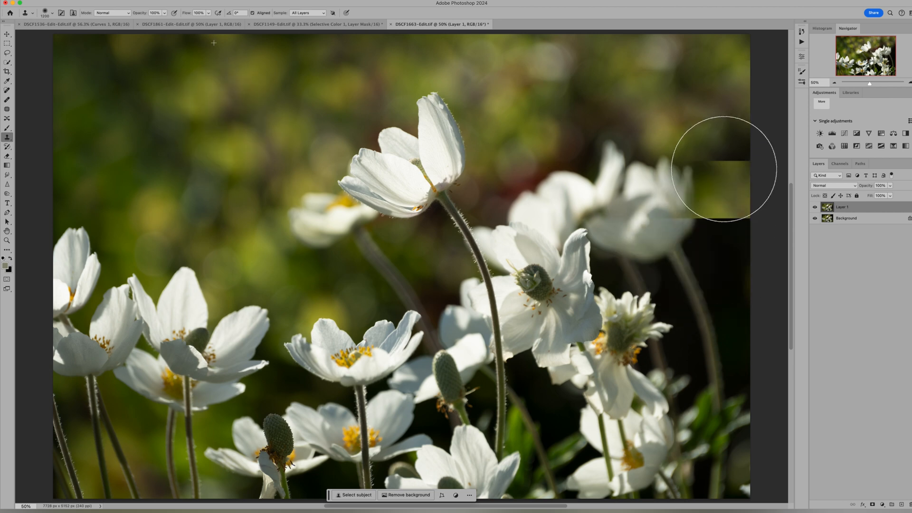
key(super+z)
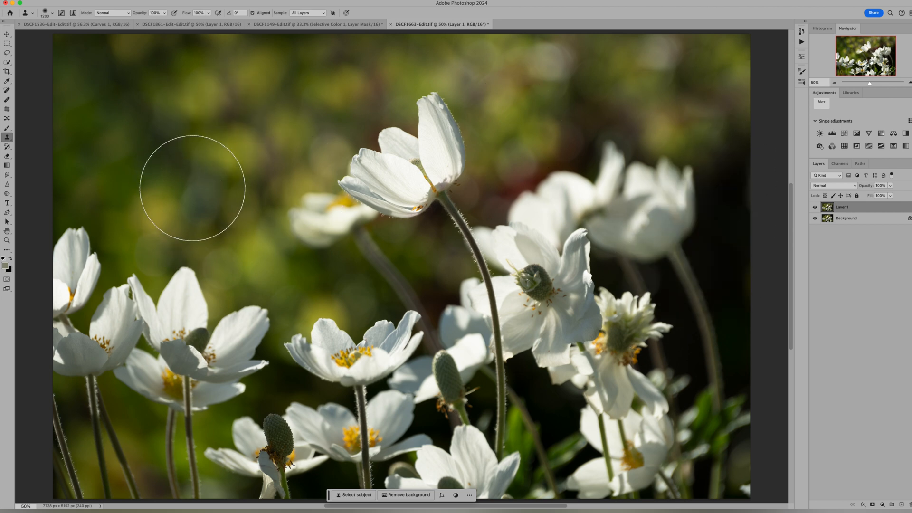
Step: Clone green background and flower areas over the dark right side and the flowers in the lower middle of the photo
alt+click(176, 189)
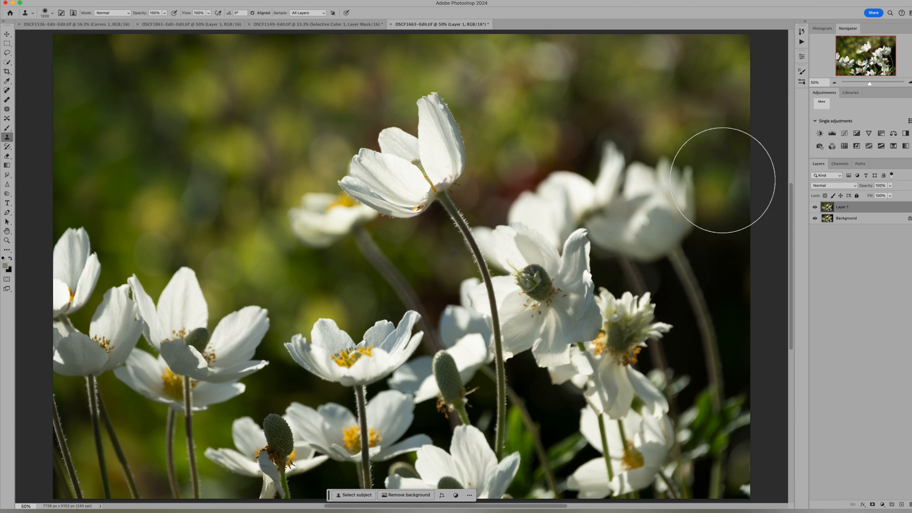
mouse_move(723, 241)
mouse_down()
mouse_move(717, 224)
mouse_move(725, 301)
mouse_move(711, 347)
mouse_move(686, 380)
mouse_move(676, 375)
mouse_up()
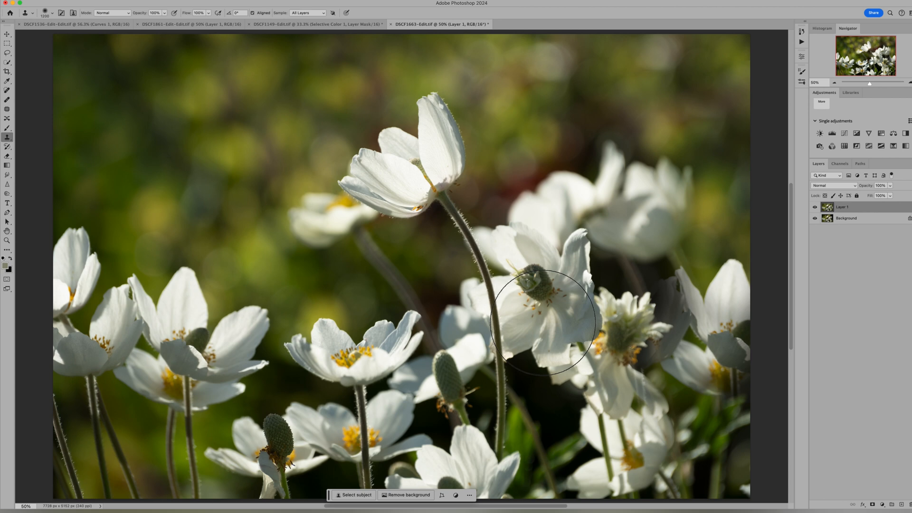
mouse_move(541, 328)
mouse_down()
mouse_move(538, 361)
mouse_move(554, 438)
mouse_move(541, 469)
mouse_move(476, 426)
mouse_up()
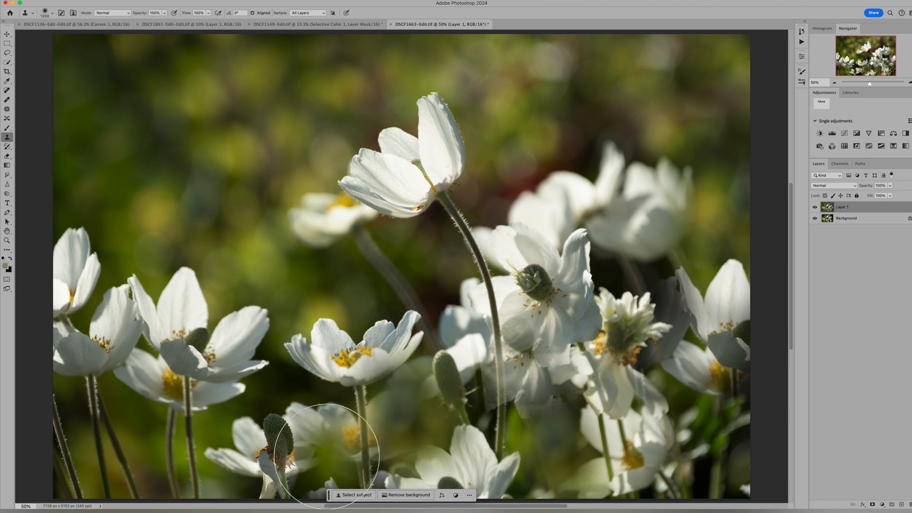
drag(314, 452, 291, 452)
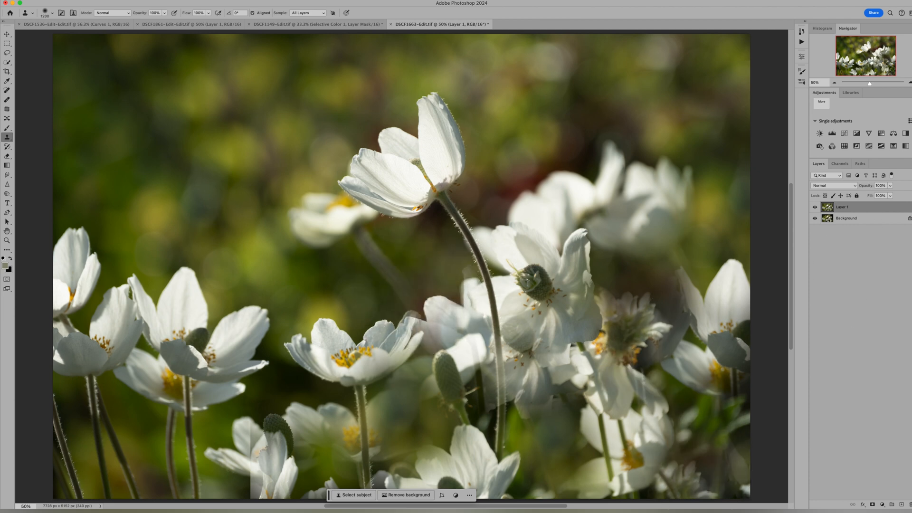
Step: Duplicate the cloned Layer 1 and rename the copy "Blur"
key(super+j)
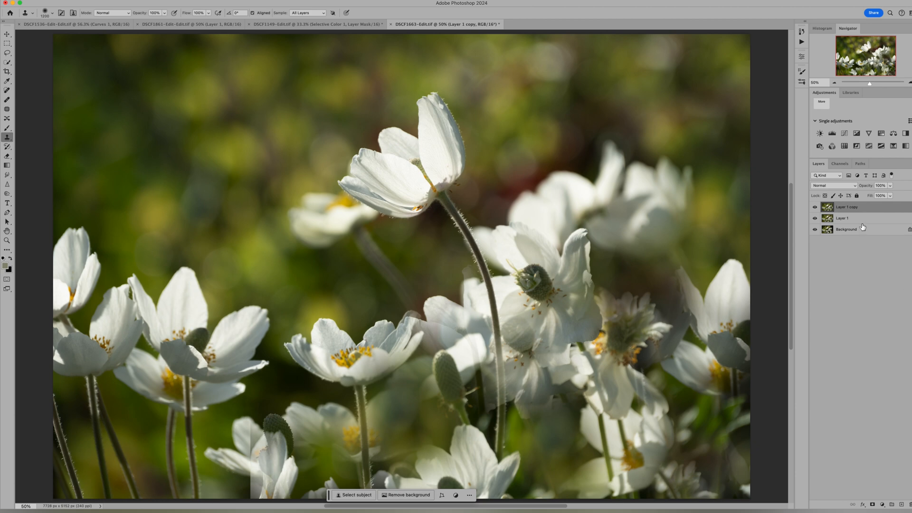
double_click(853, 209)
text(Blur)
key(Return)
Step: Apply a Gaussian Blur with a radius of 73.7 pixels to the Blur layer
click(187, 1)
mouse_move(202, 94)
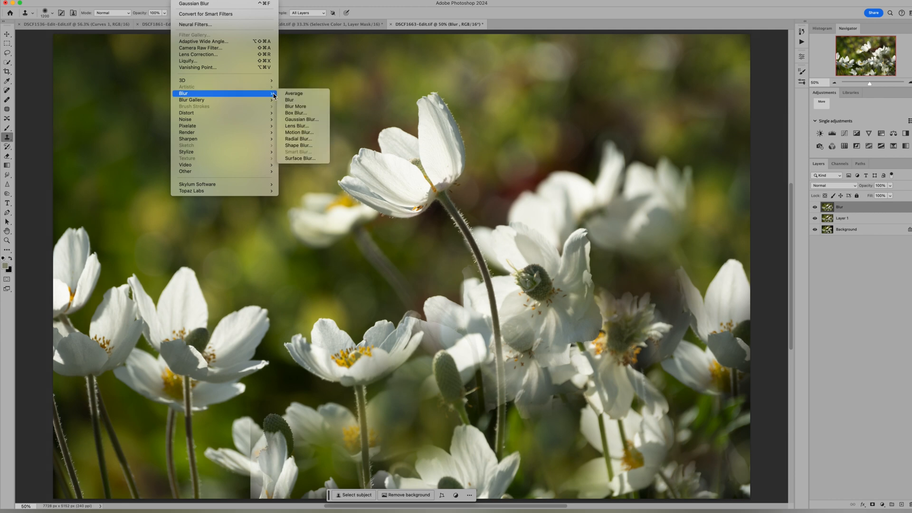
click(319, 121)
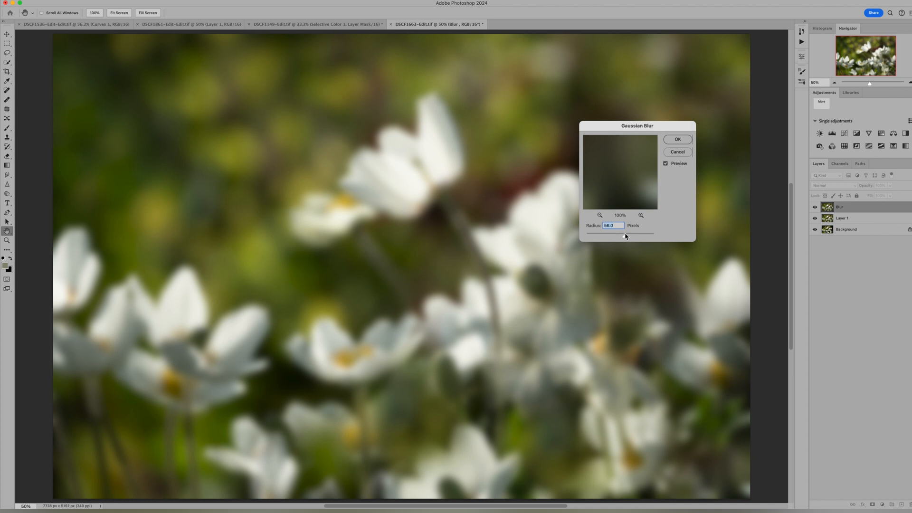
drag(625, 236, 627, 236)
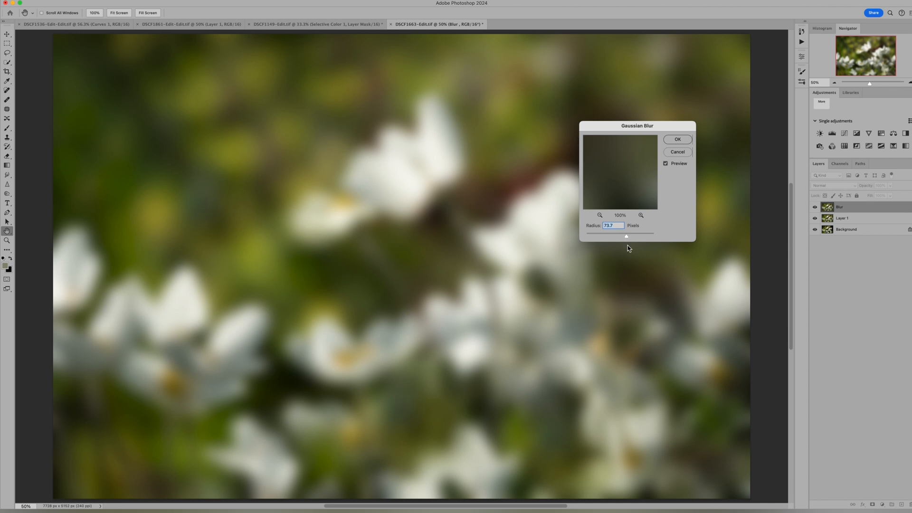
click(677, 141)
key(s)
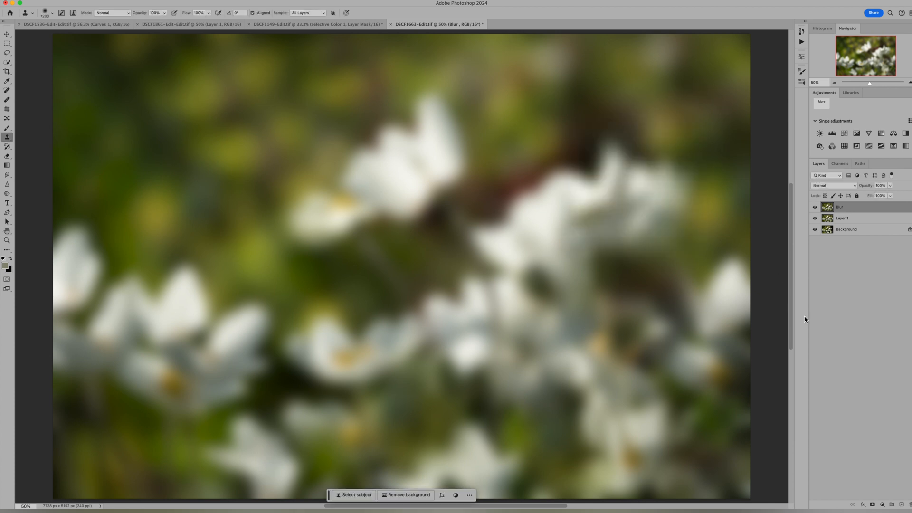
Step: Duplicate the Blur layer and rename the copy "brushes"
key(super+j)
double_click(843, 208)
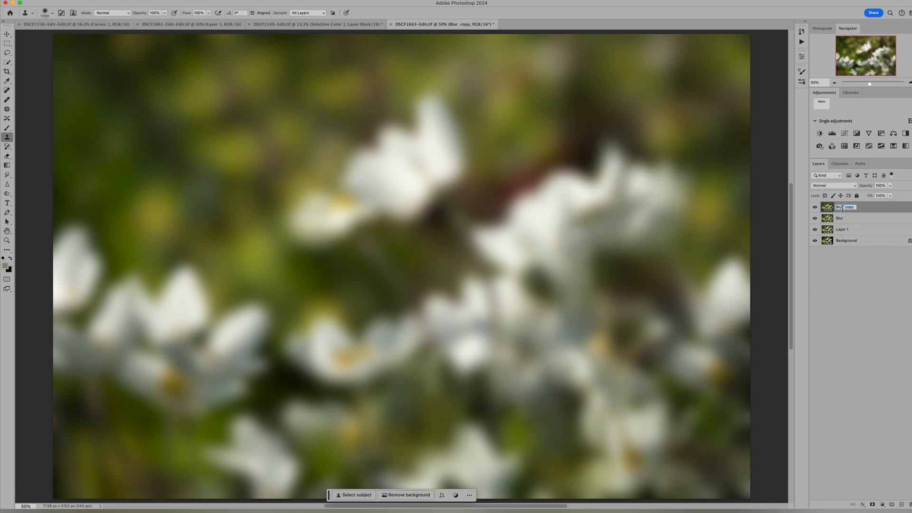
text(brushes)
key(Return)
Step: Expand the collapsed dock holding the brush presets, give the brush list more height and narrow the dock
click(806, 22)
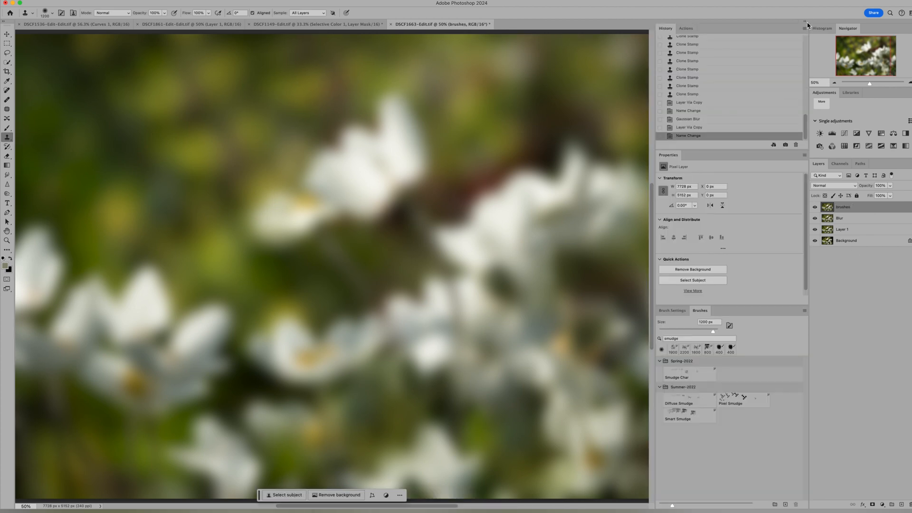
scroll(679, 284, down, 1)
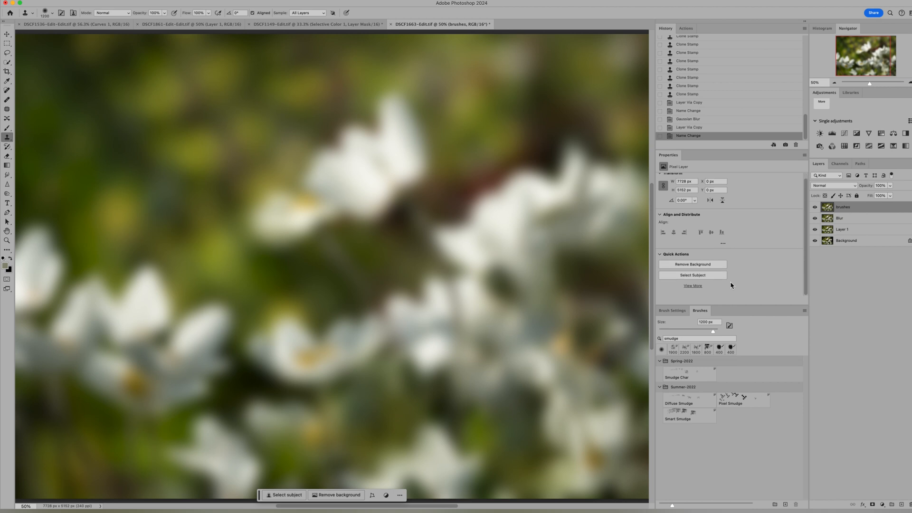
drag(733, 191, 736, 139)
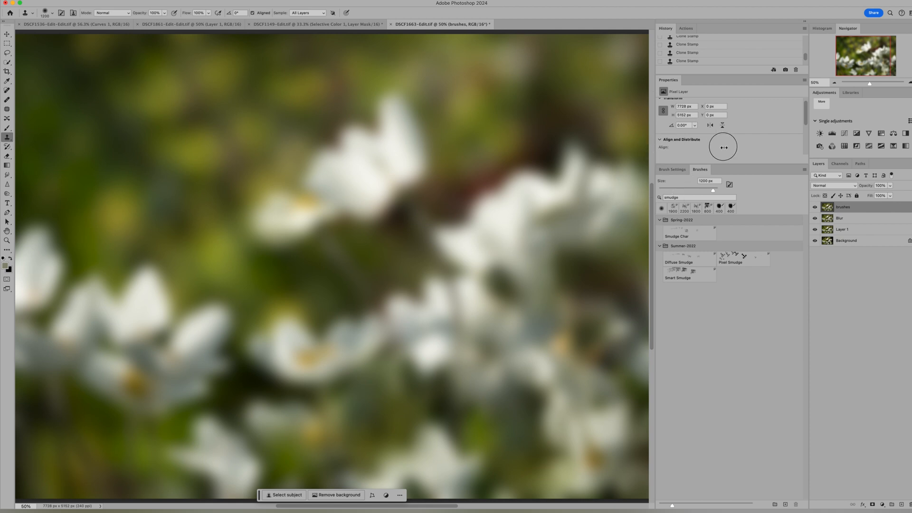
mouse_move(723, 147)
mouse_down()
mouse_move(727, 138)
mouse_move(715, 138)
mouse_move(722, 157)
mouse_up()
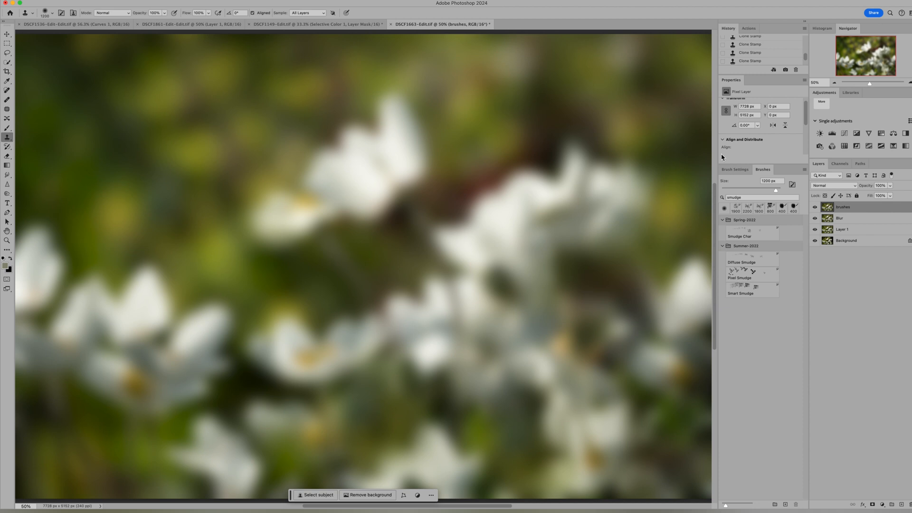
Step: Choose the Smart Smudge brush from the Summer-2022 set and enlarge it to 1100 px
click(736, 286)
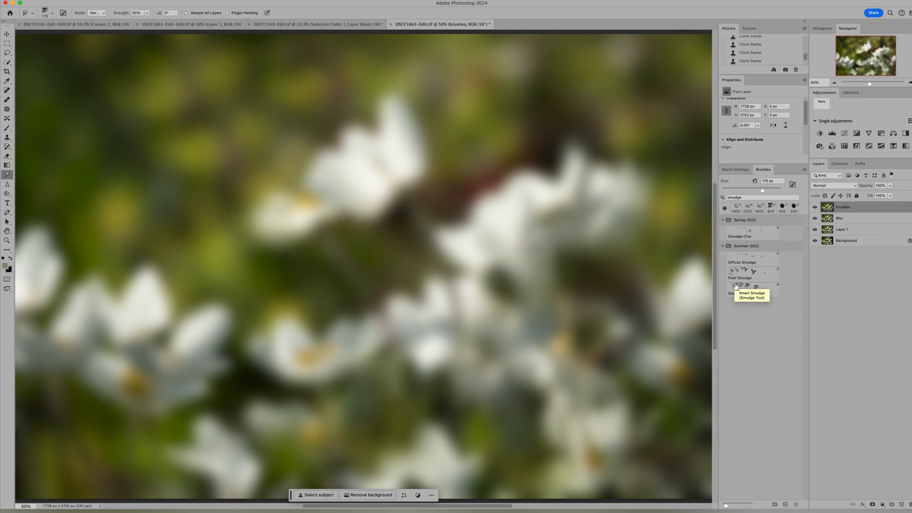
key(s)
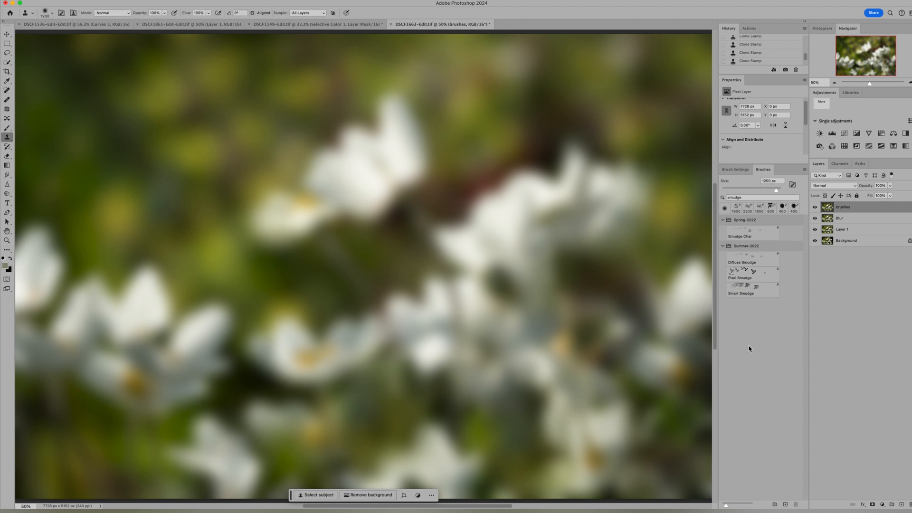
click(744, 261)
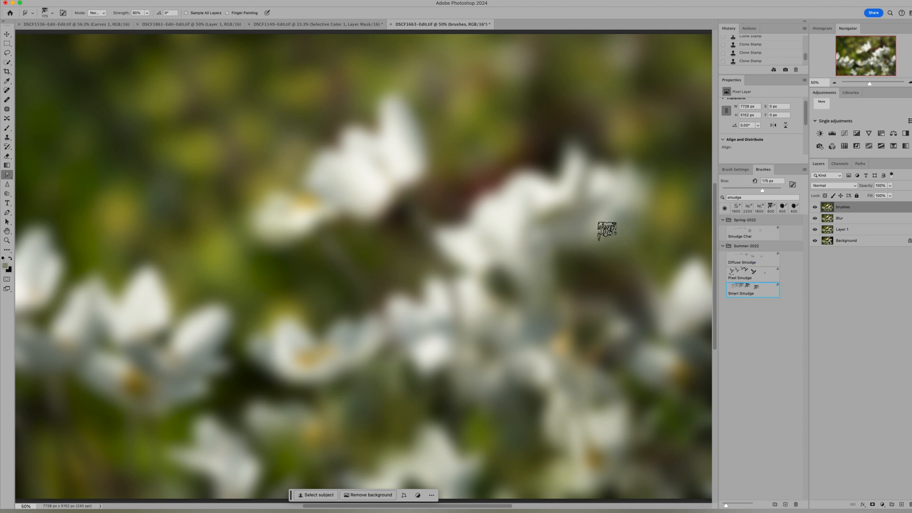
scroll(607, 231, down, 2)
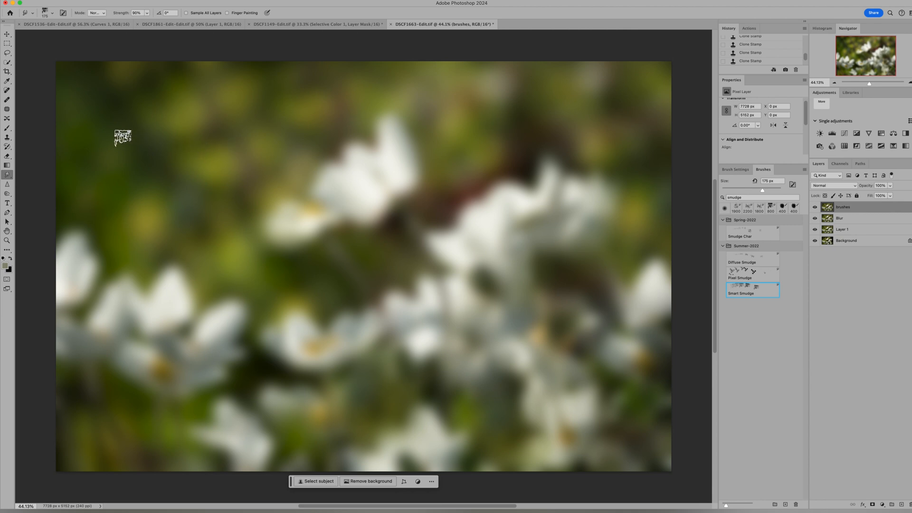
key(bracketright)
key(bracketright)
key(bracketright)
key(bracketright)
key(bracketright)
key(bracketright)
key(bracketright)
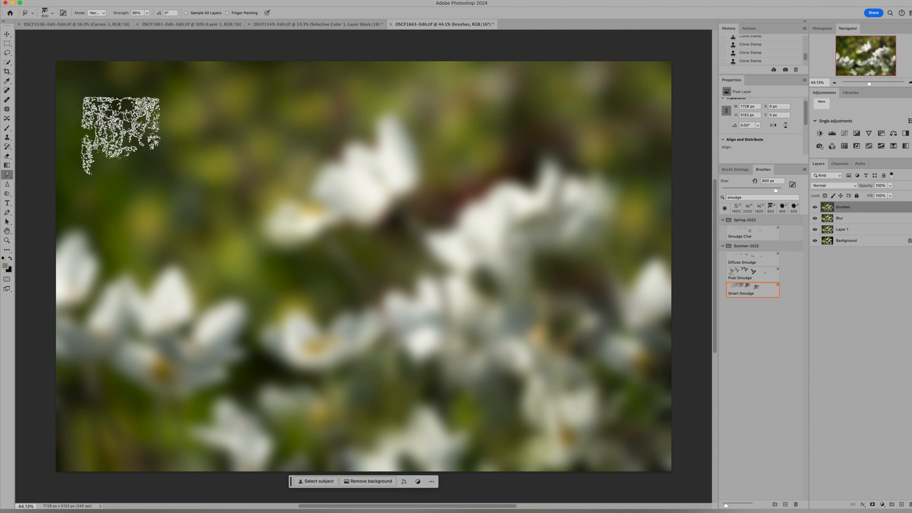
key(bracketright)
key(bracketright)
key(bracketright)
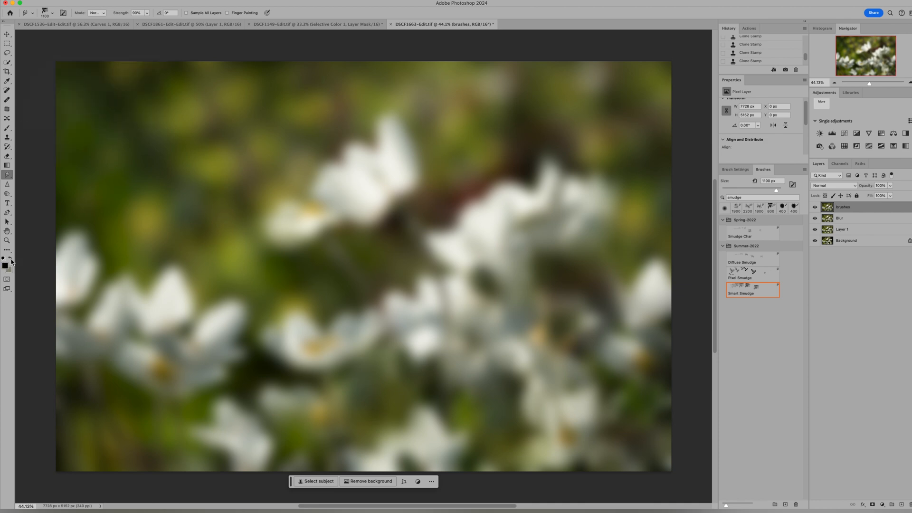
Step: Smudge the whole brushes layer with vertical and sweeping Smart Smudge strokes, breaking the blurred flowers into a rough green texture
drag(102, 110, 113, 357)
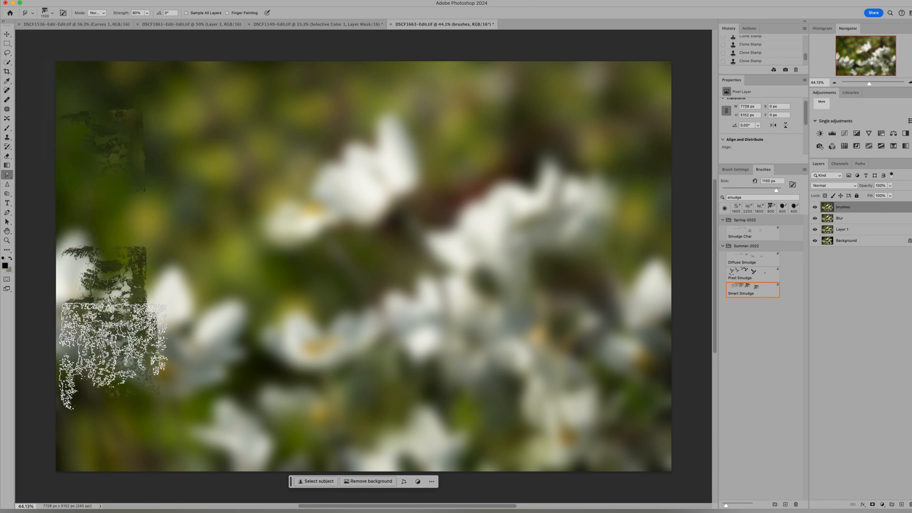
mouse_move(120, 99)
mouse_down()
mouse_move(149, 361)
mouse_move(181, 401)
mouse_up()
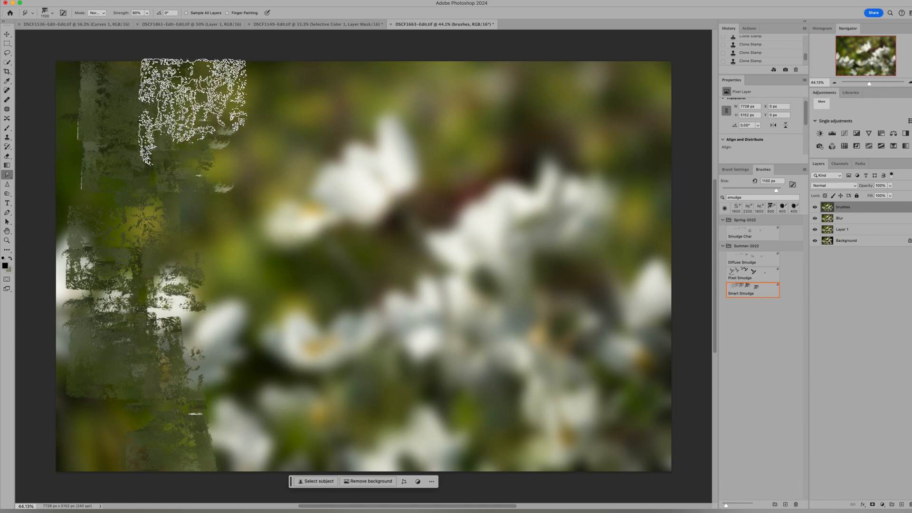
mouse_move(193, 112)
mouse_down()
mouse_move(268, 448)
mouse_move(273, 97)
mouse_move(361, 472)
mouse_move(378, 129)
mouse_move(412, 432)
mouse_move(440, 101)
mouse_move(469, 450)
mouse_move(512, 112)
mouse_move(523, 426)
mouse_move(566, 209)
mouse_up()
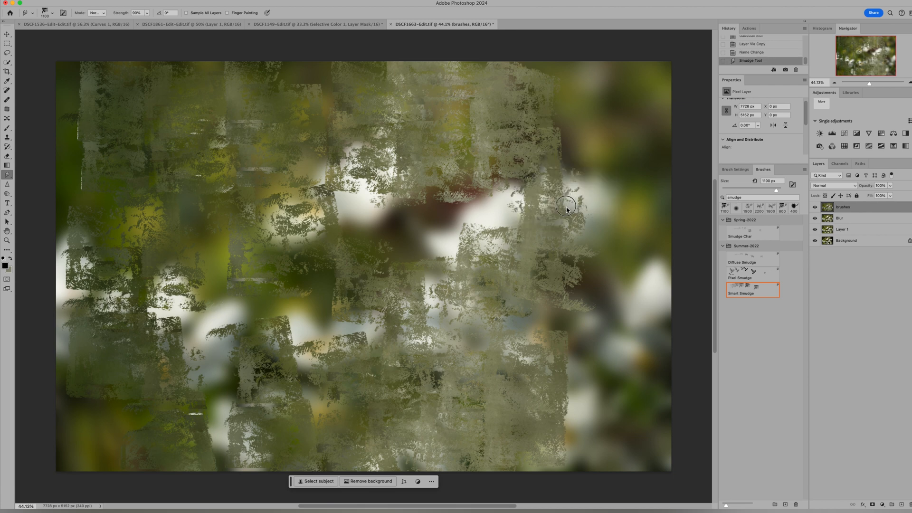
drag(597, 419, 589, 441)
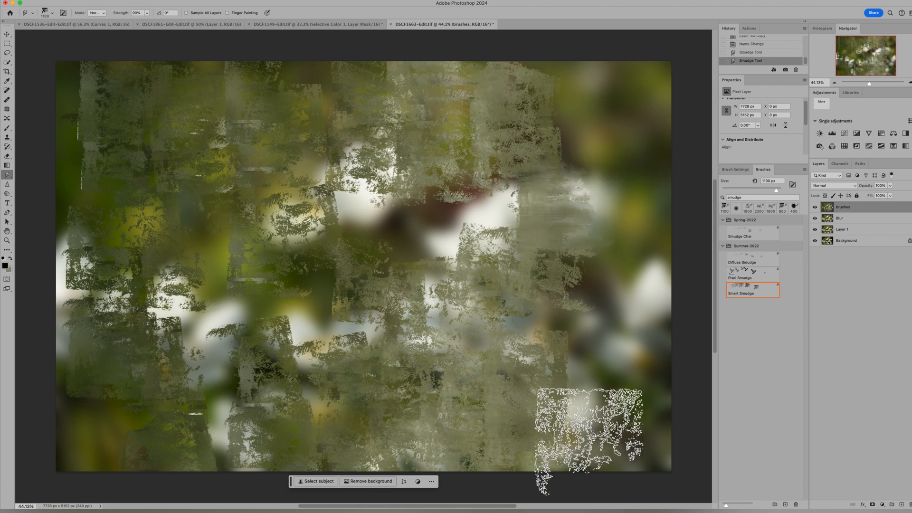
mouse_move(603, 178)
mouse_down()
mouse_move(600, 119)
mouse_move(604, 142)
mouse_up()
mouse_move(620, 278)
mouse_down()
mouse_move(622, 444)
mouse_move(595, 329)
mouse_move(581, 308)
mouse_move(476, 224)
mouse_move(416, 390)
mouse_move(408, 342)
mouse_move(347, 227)
mouse_move(266, 357)
mouse_move(150, 230)
mouse_move(287, 359)
mouse_move(458, 189)
mouse_move(443, 394)
mouse_move(424, 225)
mouse_move(483, 424)
mouse_move(613, 266)
mouse_move(594, 296)
mouse_move(661, 320)
mouse_move(621, 455)
mouse_up()
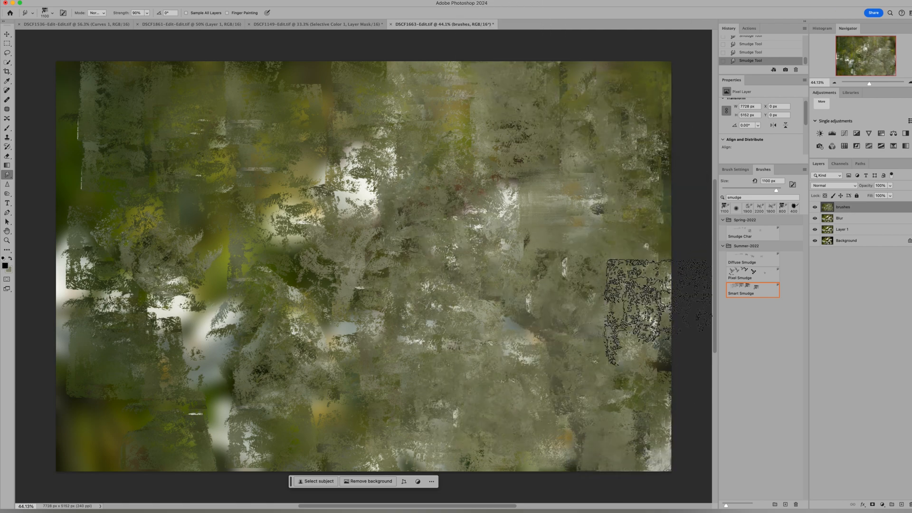
drag(657, 309, 654, 357)
drag(352, 279, 364, 238)
drag(335, 138, 321, 62)
mouse_move(288, 180)
mouse_down()
mouse_move(231, 220)
mouse_move(221, 487)
mouse_move(66, 409)
mouse_move(57, 275)
mouse_move(82, 450)
mouse_up()
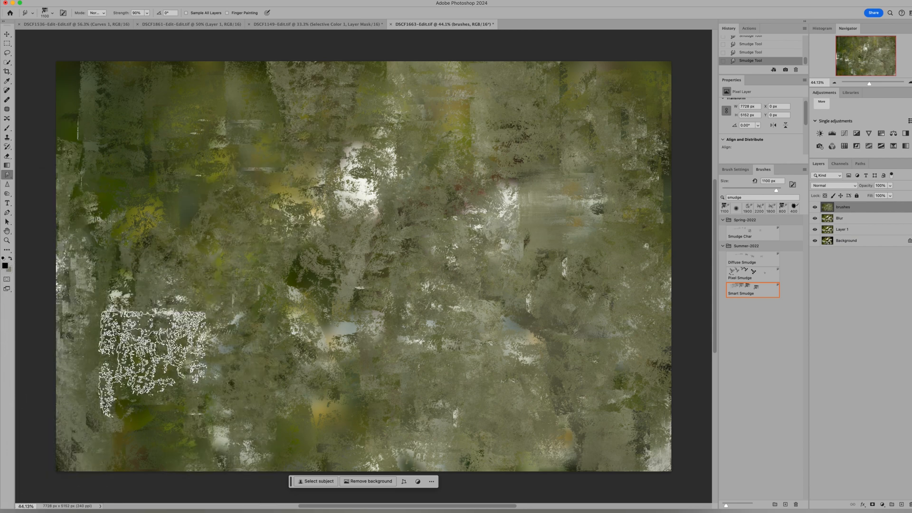
mouse_move(95, 144)
mouse_down()
mouse_move(246, 77)
mouse_move(108, 321)
mouse_move(379, 144)
mouse_move(168, 170)
mouse_move(313, 292)
mouse_move(344, 395)
mouse_move(303, 308)
mouse_move(344, 328)
mouse_move(322, 379)
mouse_move(337, 330)
mouse_move(325, 331)
mouse_up()
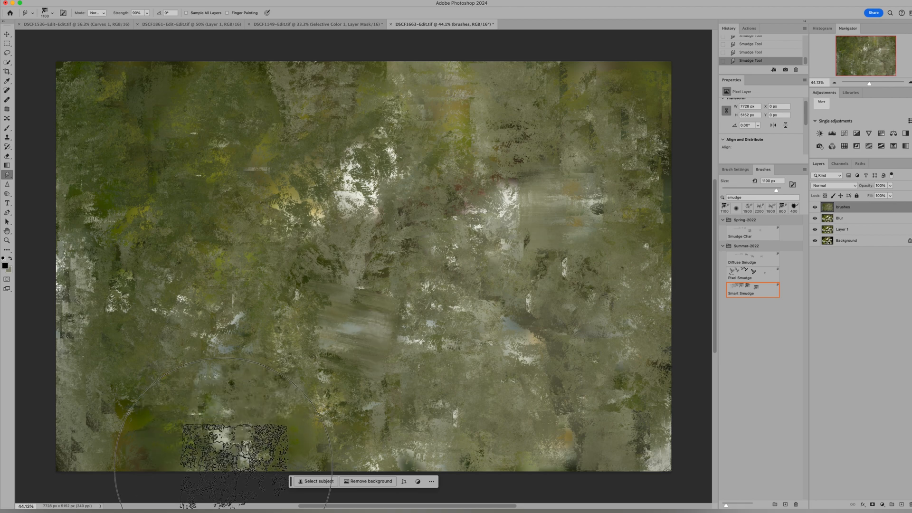
Step: Try another smudge stroke just below the centre of the image, and undo the last three smudge strokes
drag(345, 359, 351, 360)
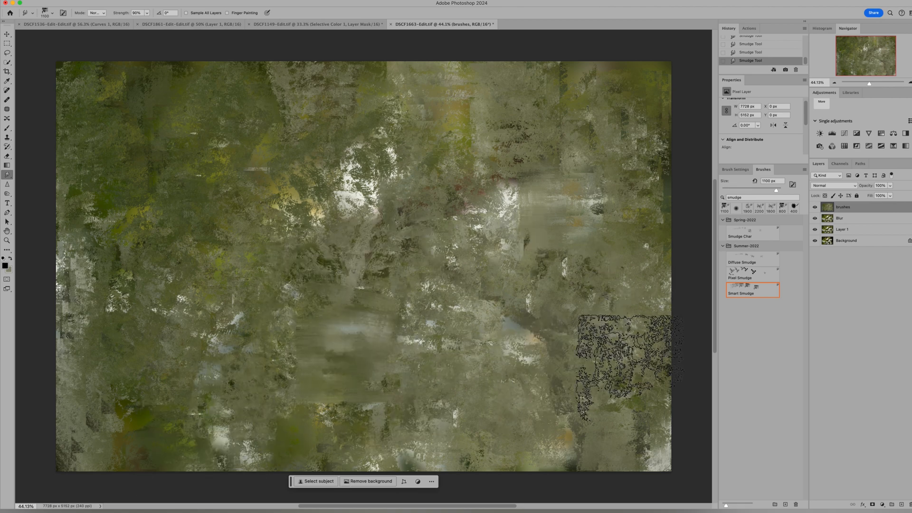
key(super+z)
key(super+z)
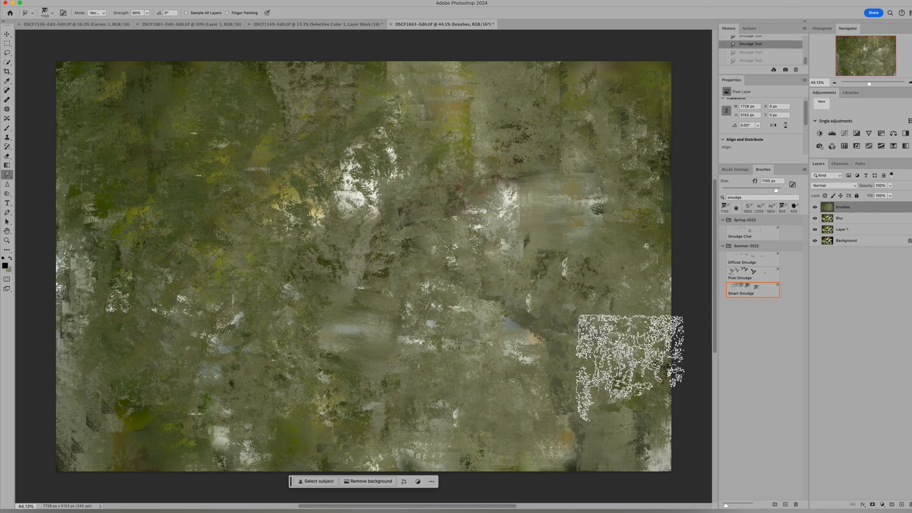
key(super+z)
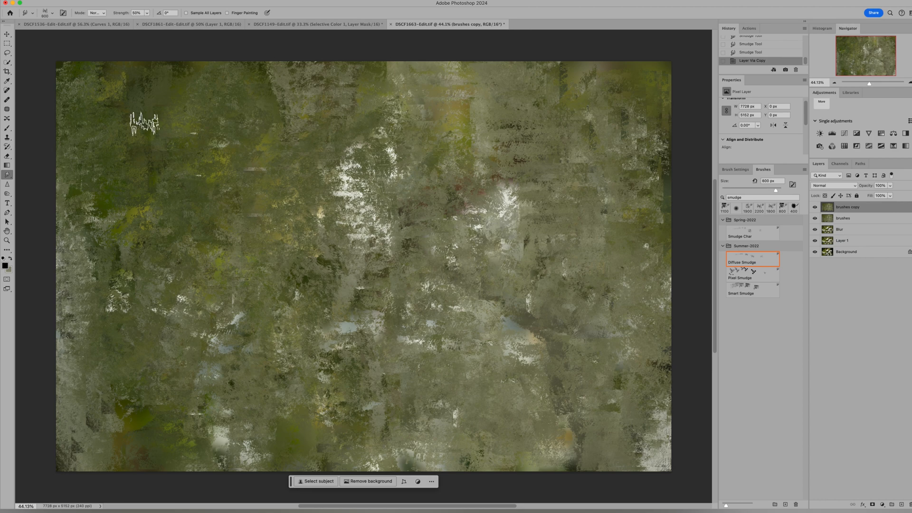
Step: Enlarge the Diffuse Smudge brush to 3000 px and soften the texture on the duplicated brushes layer around the white patches and orange spots
key(bracketright)
key(bracketright)
key(bracketright)
key(bracketright)
key(bracketright)
key(bracketright)
key(bracketright)
key(bracketright)
key(bracketright)
key(bracketright)
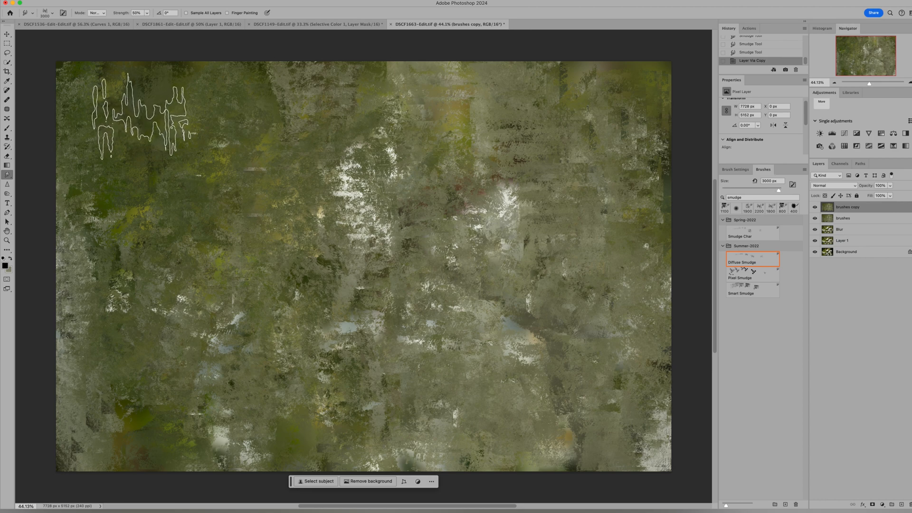
drag(117, 106, 120, 263)
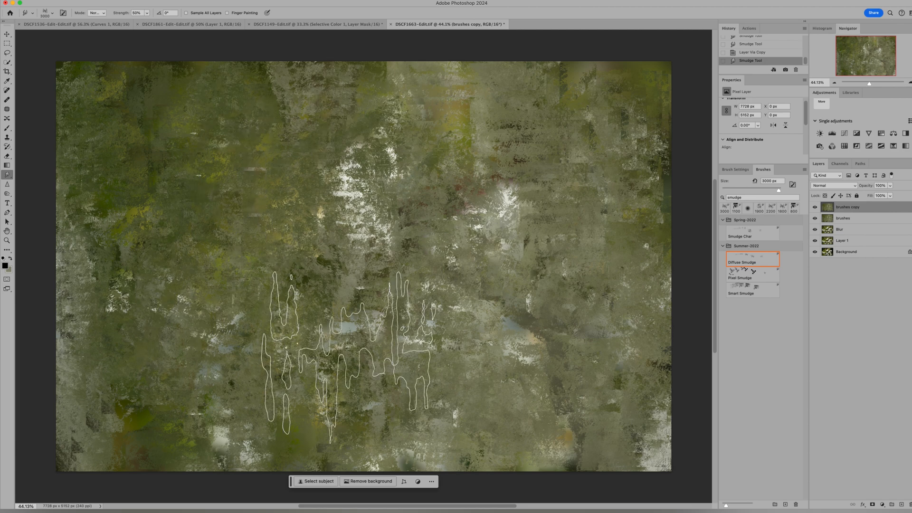
drag(451, 311, 457, 281)
drag(498, 159, 497, 220)
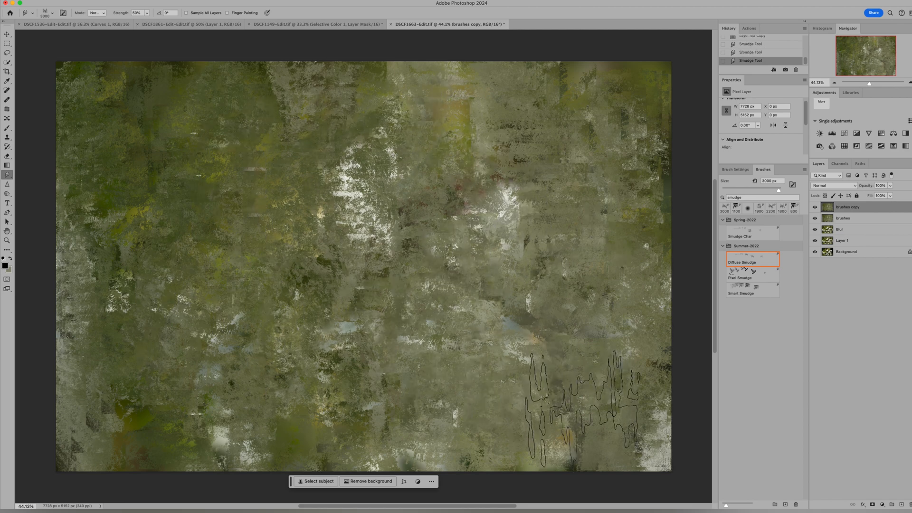
drag(505, 253, 503, 233)
mouse_move(349, 209)
mouse_down()
mouse_move(328, 224)
mouse_move(357, 216)
mouse_up()
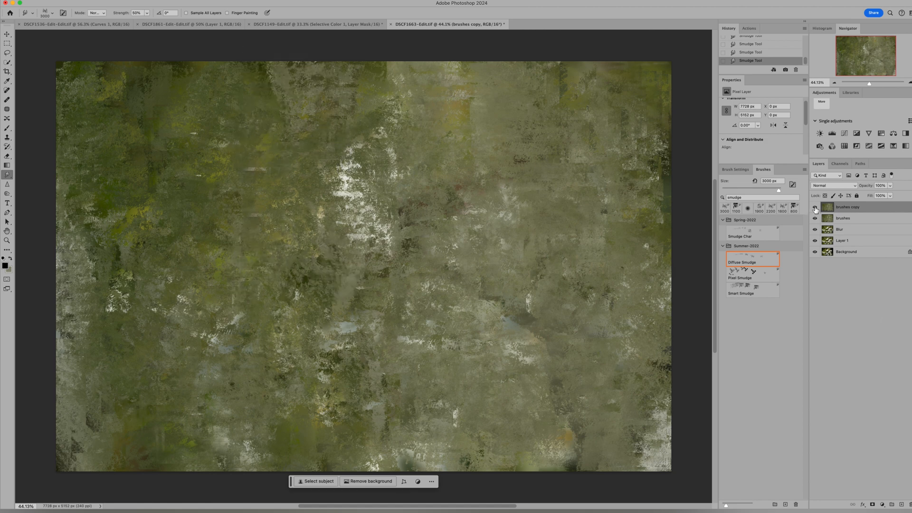
Step: Hide the brushes copy and brushes layers and duplicate the Blur layer
click(816, 208)
click(815, 208)
click(816, 207)
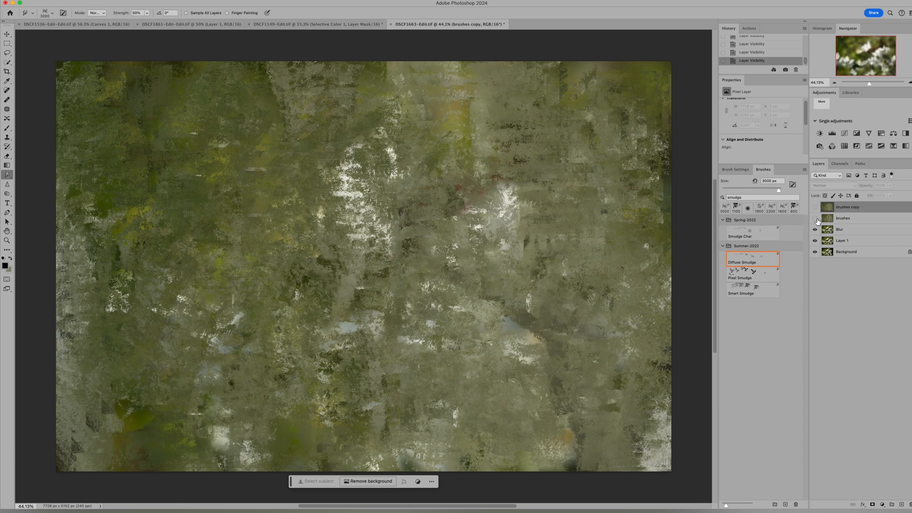
click(815, 219)
click(828, 231)
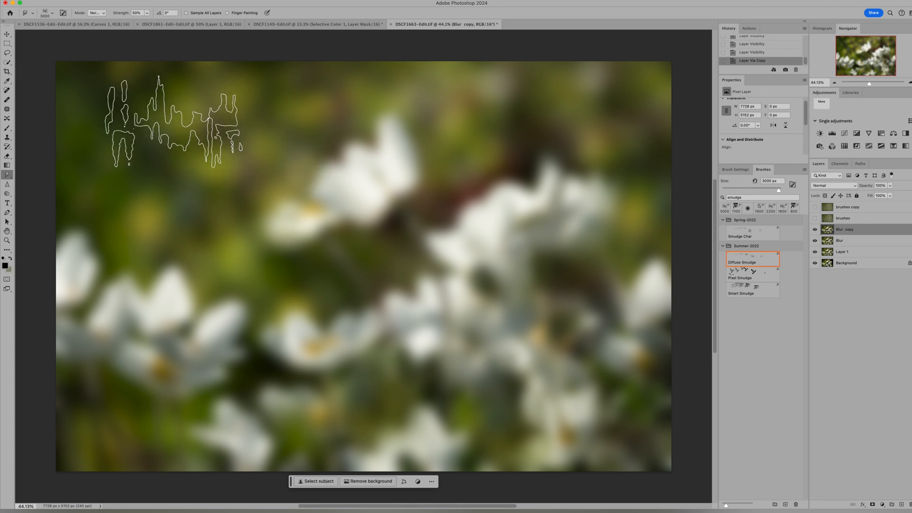
Step: Smudge the Blur copy layer across the whole image with the 3000 px Diffuse Smudge brush, breaking up the flower shapes
mouse_move(108, 90)
mouse_down()
mouse_move(112, 402)
mouse_move(133, 81)
mouse_move(206, 384)
mouse_move(255, 78)
mouse_move(371, 120)
mouse_move(362, 316)
mouse_move(468, 362)
mouse_move(482, 356)
mouse_move(557, 247)
mouse_up()
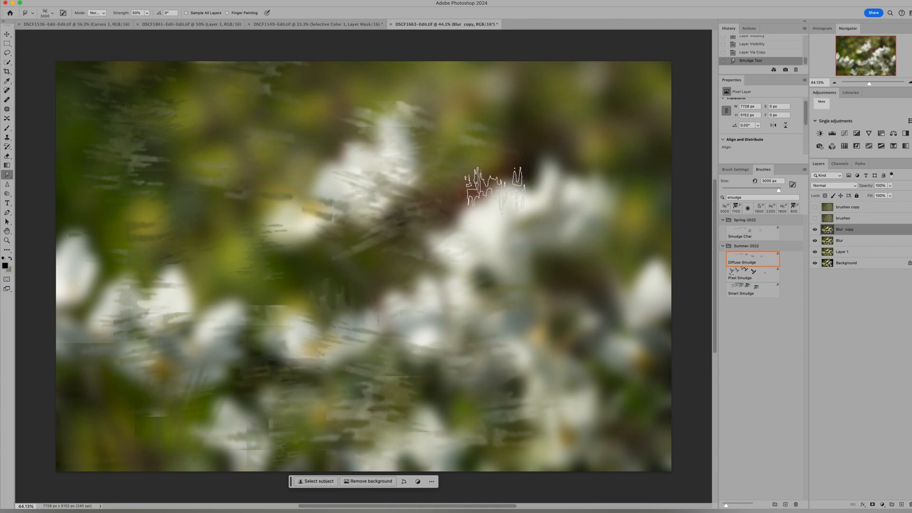
mouse_move(494, 187)
mouse_down()
mouse_move(516, 167)
mouse_move(437, 142)
mouse_move(437, 129)
mouse_move(368, 63)
mouse_move(563, 149)
mouse_move(584, 239)
mouse_move(560, 437)
mouse_move(338, 252)
mouse_move(188, 404)
mouse_move(146, 214)
mouse_move(123, 402)
mouse_move(173, 153)
mouse_move(486, 157)
mouse_move(545, 182)
mouse_move(567, 426)
mouse_move(647, 128)
mouse_move(272, 308)
mouse_move(306, 161)
mouse_move(356, 211)
mouse_move(364, 330)
mouse_move(363, 226)
mouse_move(335, 276)
mouse_move(254, 222)
mouse_move(196, 319)
mouse_move(196, 208)
mouse_move(139, 130)
mouse_move(75, 230)
mouse_move(74, 163)
mouse_move(76, 439)
mouse_up()
mouse_move(155, 423)
mouse_down()
mouse_move(342, 315)
mouse_move(377, 326)
mouse_move(377, 347)
mouse_move(491, 444)
mouse_move(606, 342)
mouse_move(624, 305)
mouse_up()
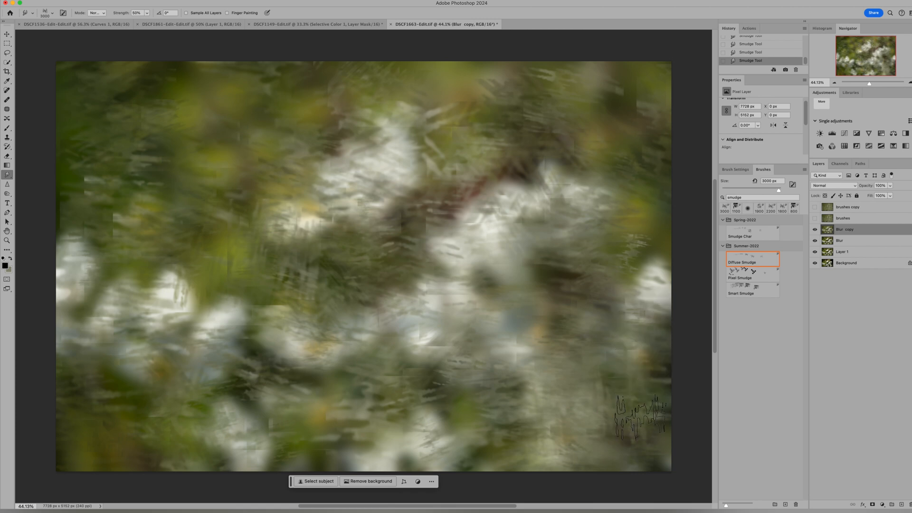
drag(640, 417, 592, 429)
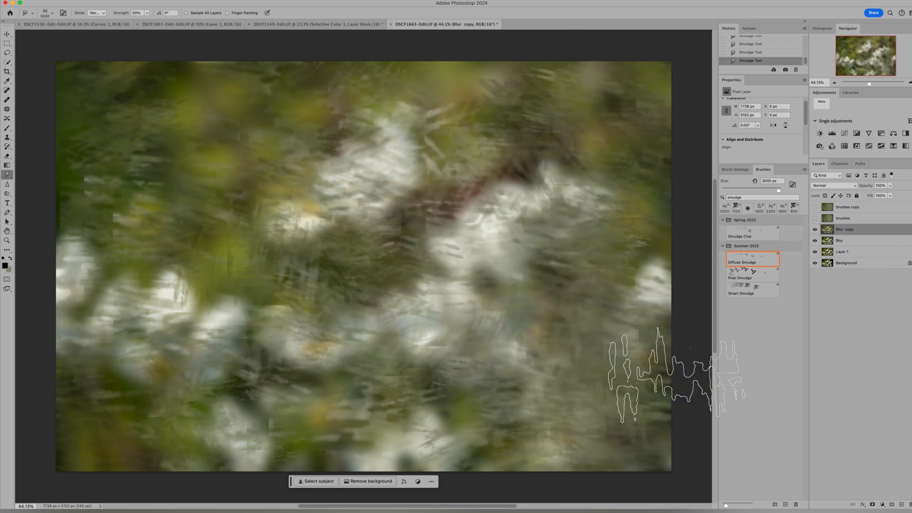
mouse_move(677, 375)
mouse_down()
mouse_move(437, 305)
mouse_move(366, 102)
mouse_move(541, 423)
mouse_up()
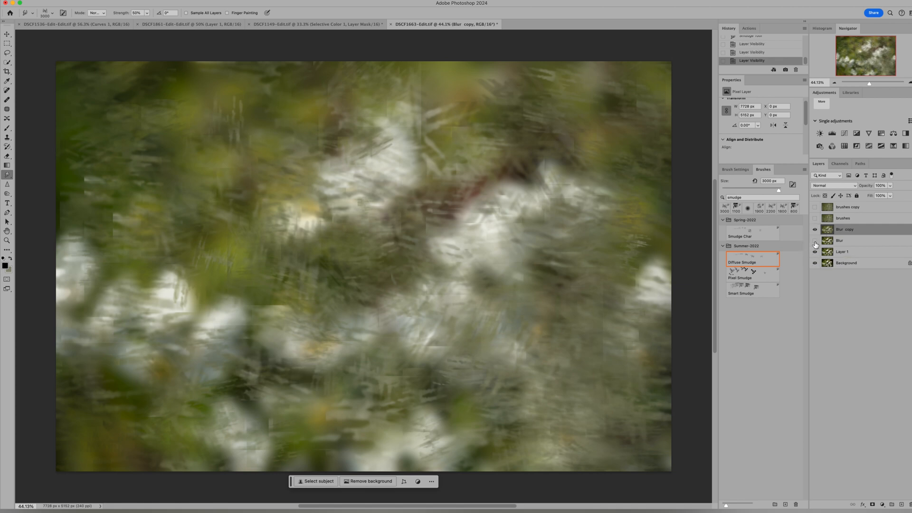
Step: Hide the Blur copy layer and show the brushes and brushes copy layers again
click(815, 231)
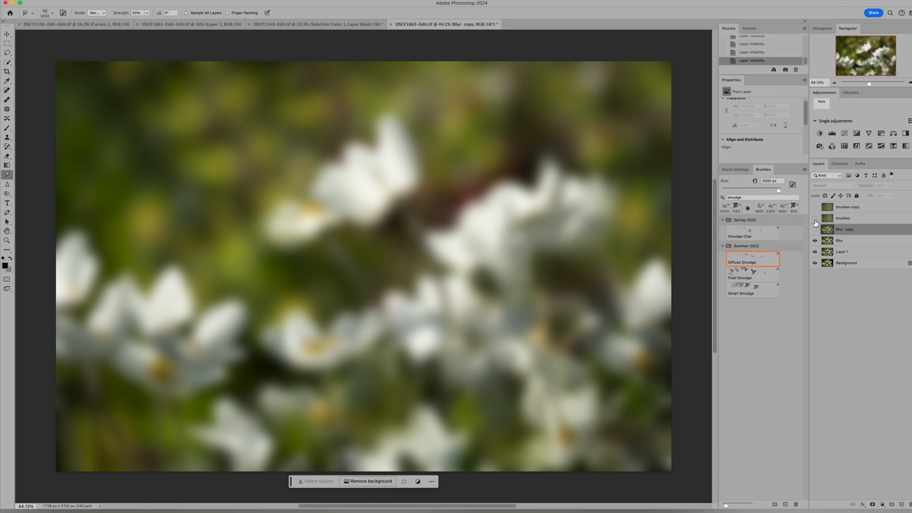
click(815, 218)
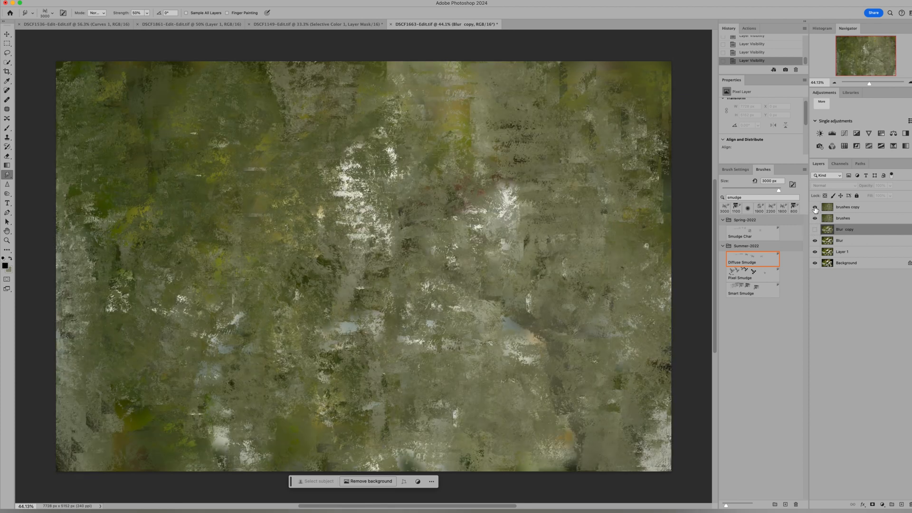
click(815, 209)
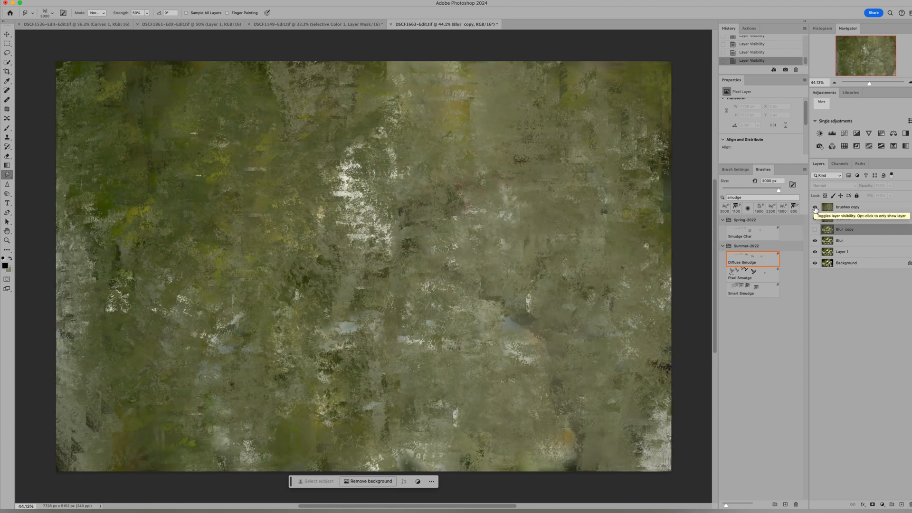
Step: Choose the smudge brush from the Spring-2022 set and duplicate the brushes copy layer
click(756, 280)
click(752, 291)
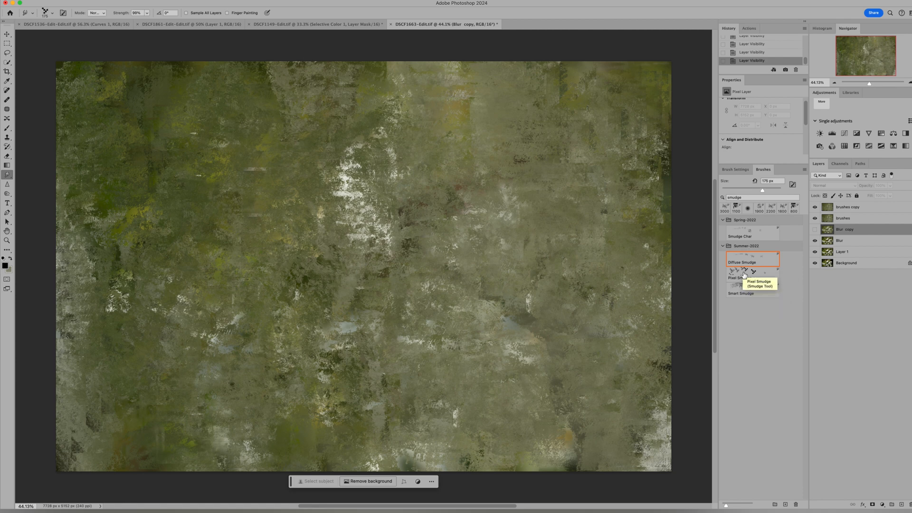
click(743, 237)
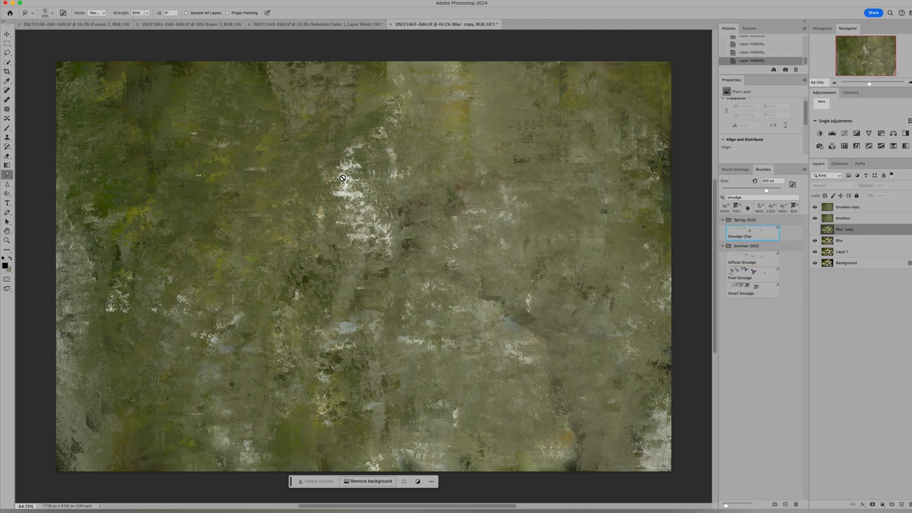
click(828, 209)
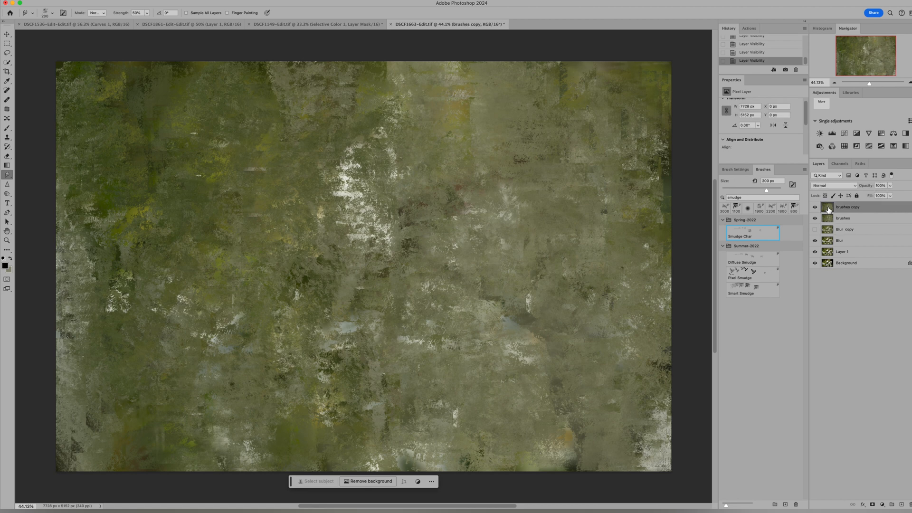
key(super+j)
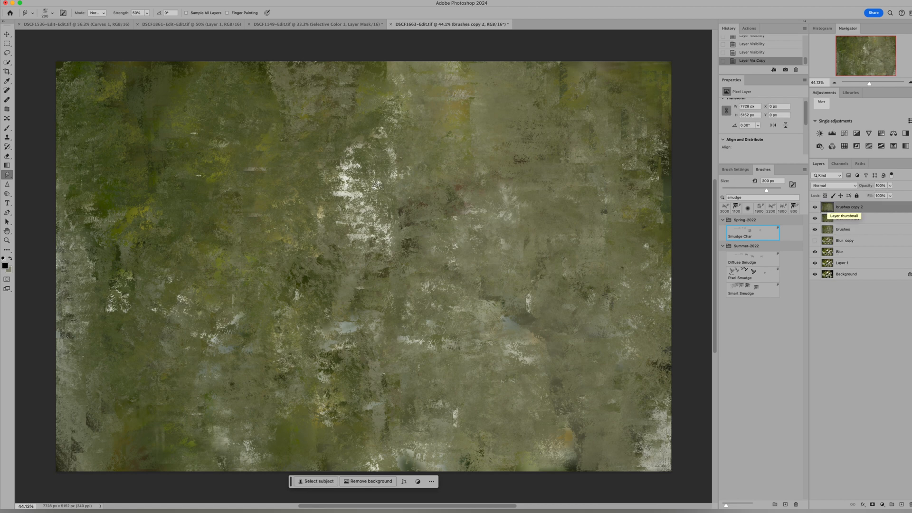
Step: Enlarge the brush to 2800 px and dab smudges over the large white patch and the left half of the newly duplicated layer
key(bracketright)
key(bracketright)
key(bracketright)
key(bracketright)
key(bracketright)
key(bracketright)
key(bracketright)
key(bracketright)
key(bracketright)
key(bracketright)
key(bracketright)
key(bracketright)
key(bracketright)
key(bracketright)
key(bracketright)
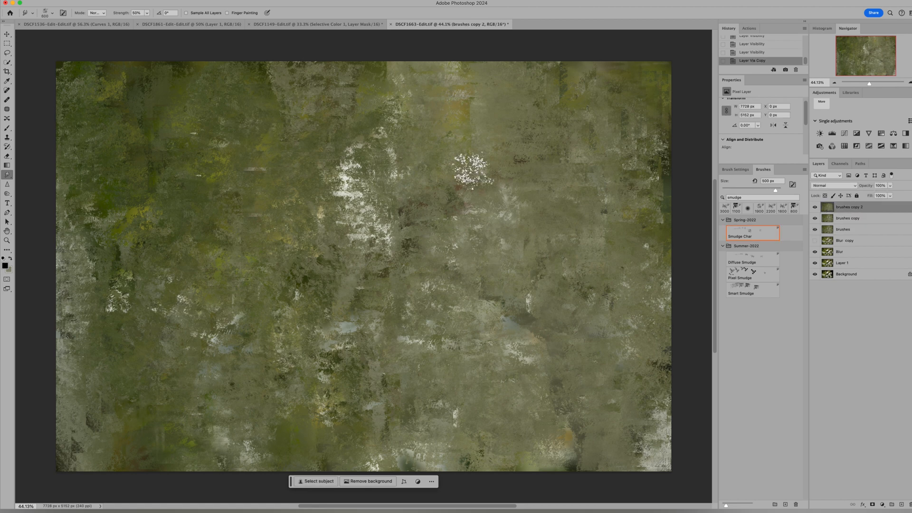
key(bracketright)
key(bracketright)
key(bracketright)
key(bracketright)
key(bracketright)
key(bracketright)
key(bracketright)
key(bracketright)
key(bracketright)
key(bracketright)
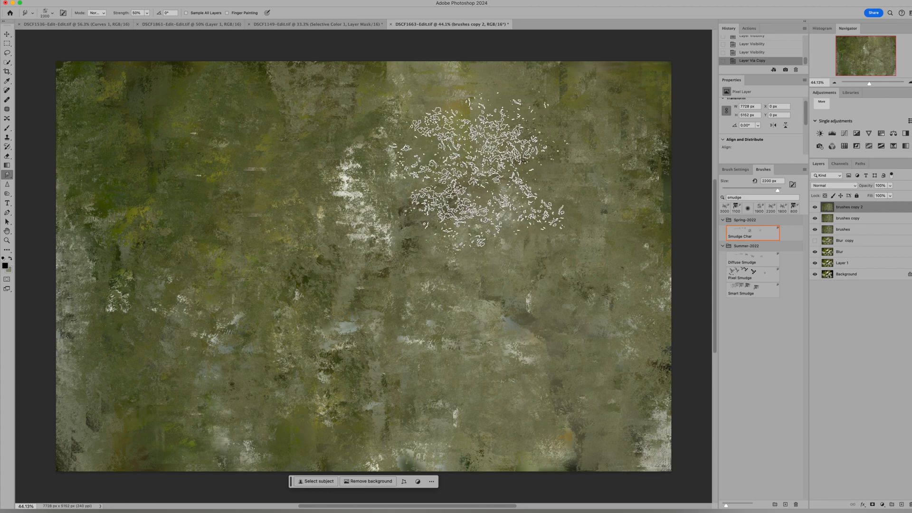
key(bracketright)
click(367, 193)
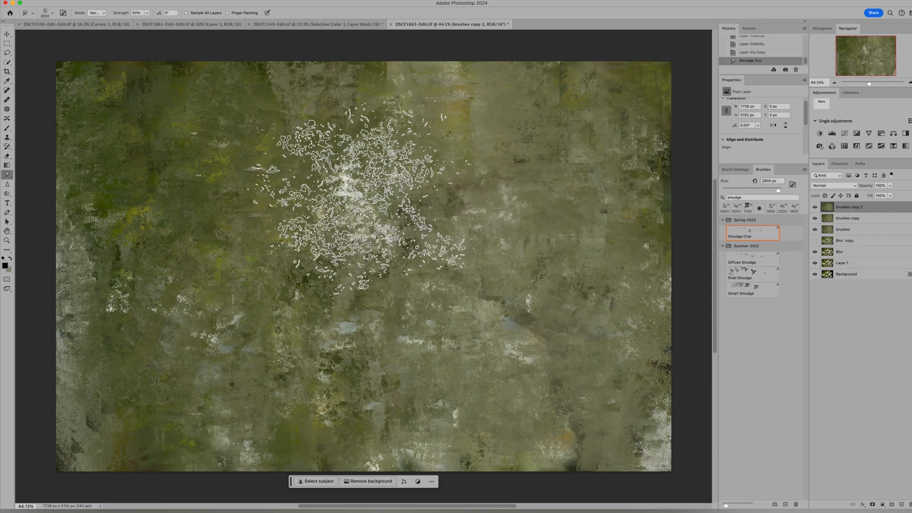
click(343, 195)
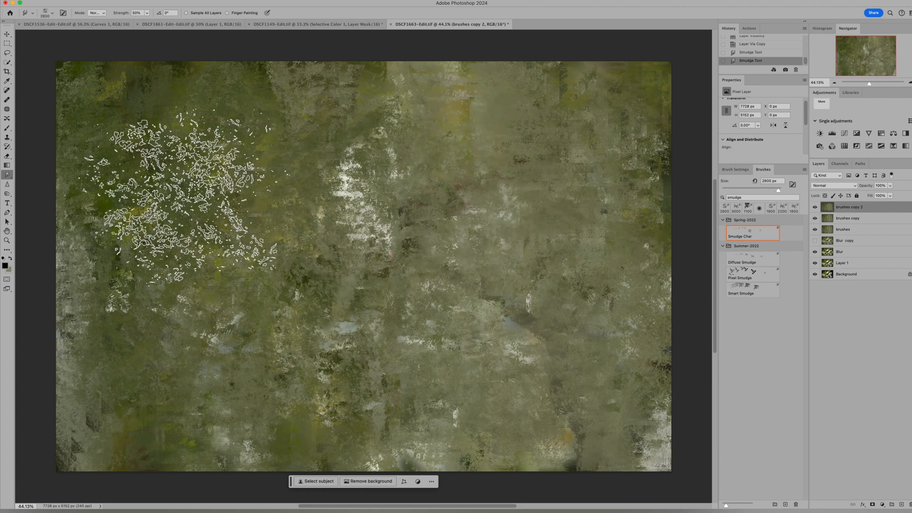
click(184, 196)
click(181, 302)
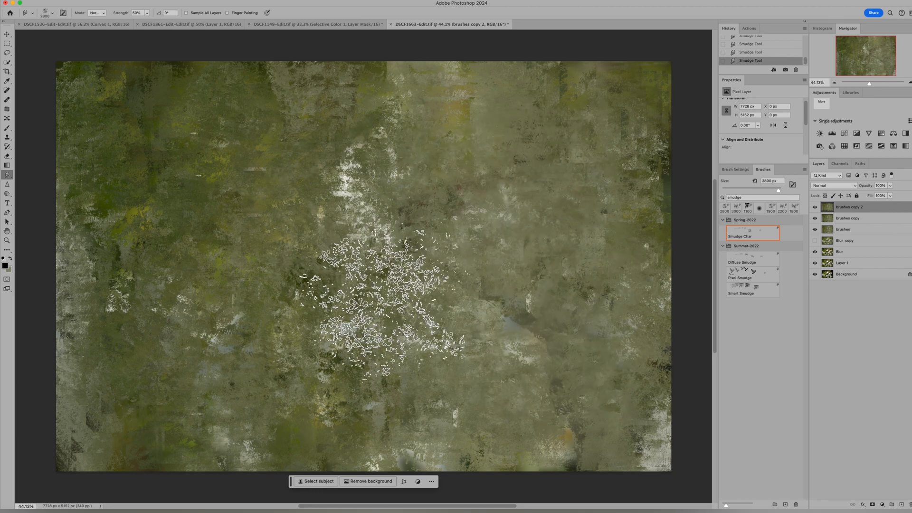
Step: Sample the off-white of the large pale patch as the foreground colour and return to the Smudge tool
click(7, 85)
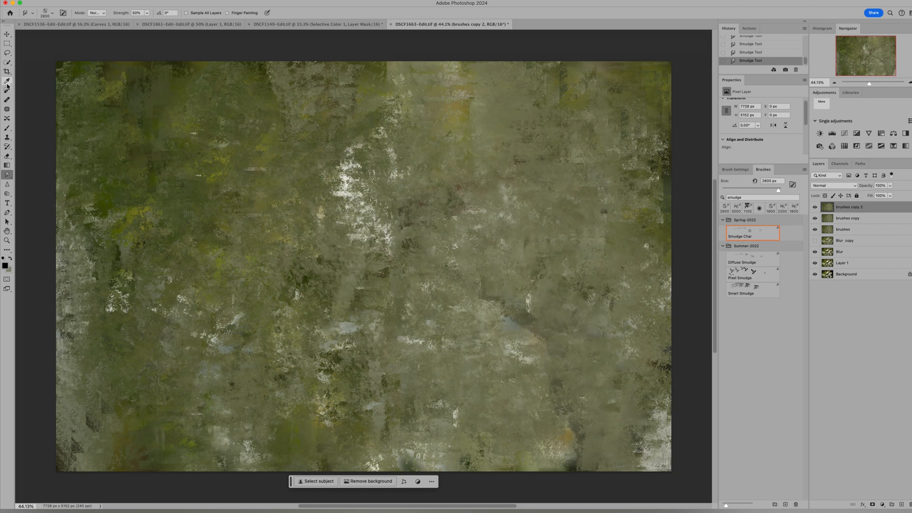
click(350, 191)
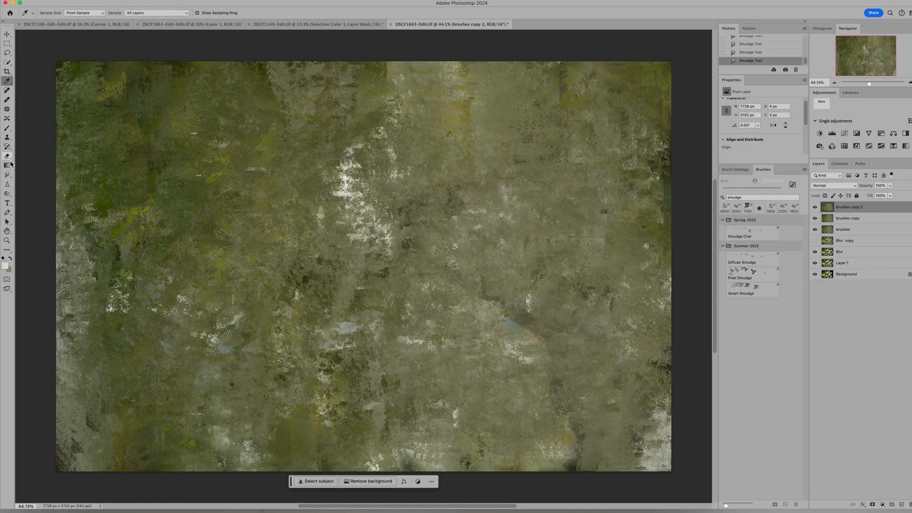
click(8, 128)
click(7, 174)
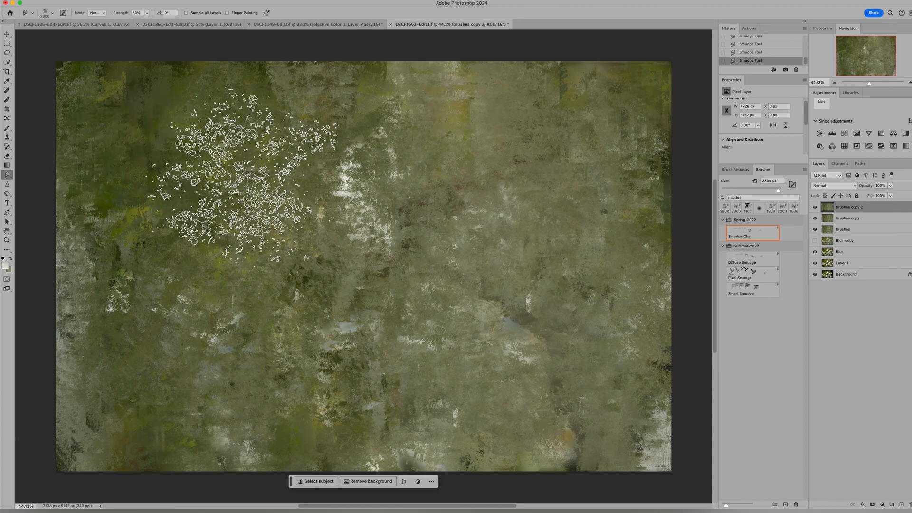
Step: Try different Smudge strengths, settling on 82%, and smudge the green upper-left area of the brushes copy 2 layer
mouse_move(242, 175)
mouse_down()
mouse_move(169, 133)
mouse_move(123, 157)
mouse_up()
click(148, 12)
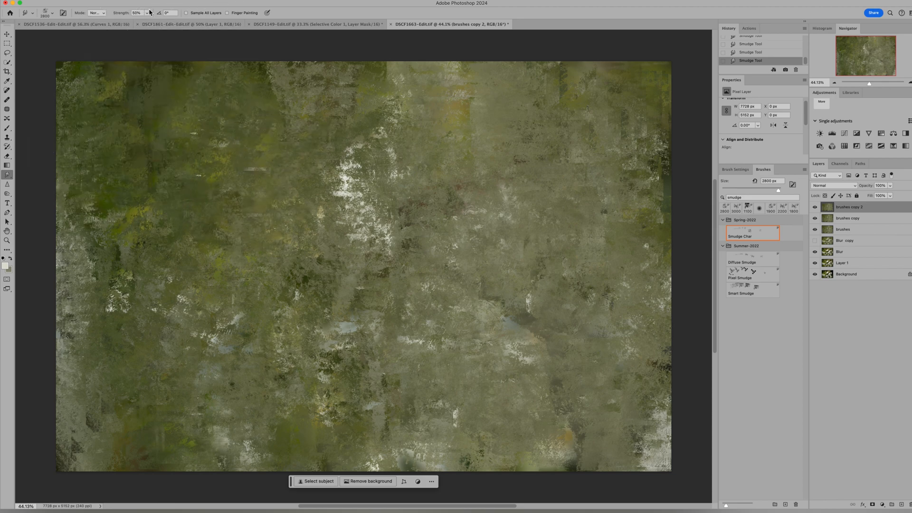
drag(147, 21, 135, 21)
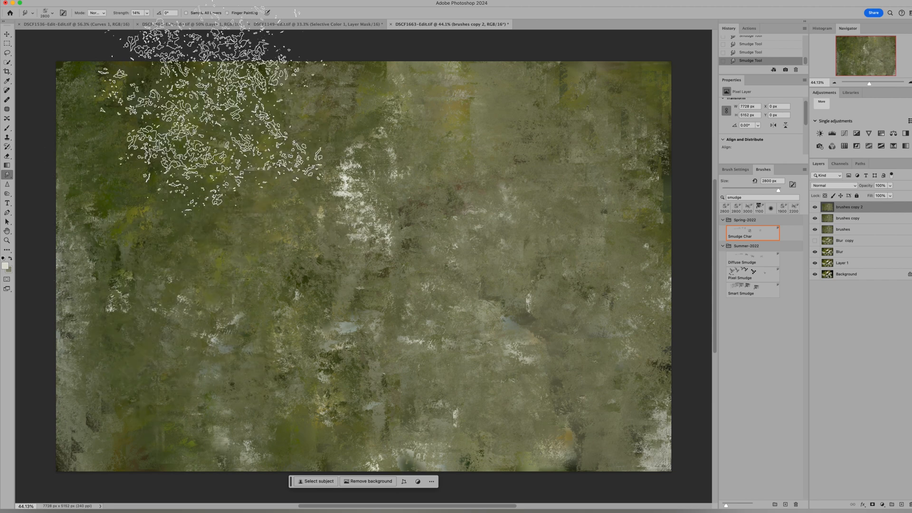
click(148, 14)
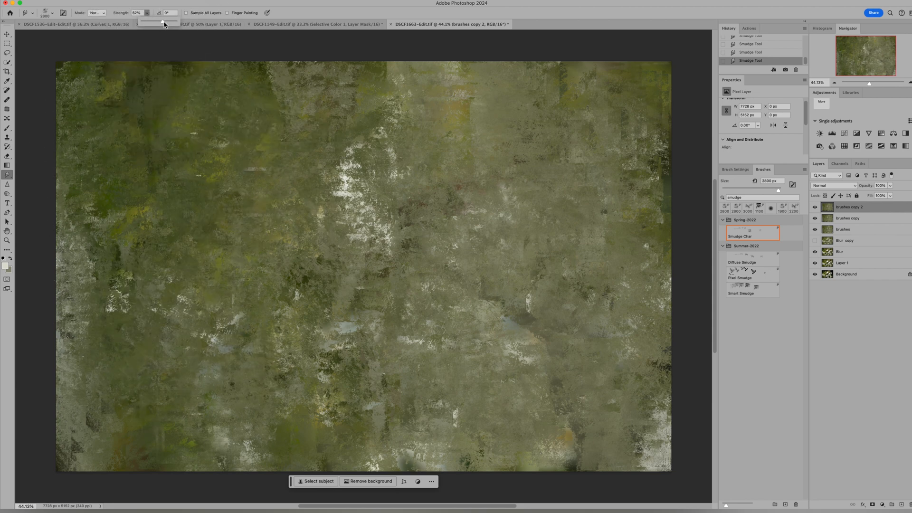
mouse_move(154, 165)
mouse_down()
mouse_move(125, 107)
mouse_move(251, 140)
mouse_move(136, 192)
mouse_move(212, 236)
mouse_up()
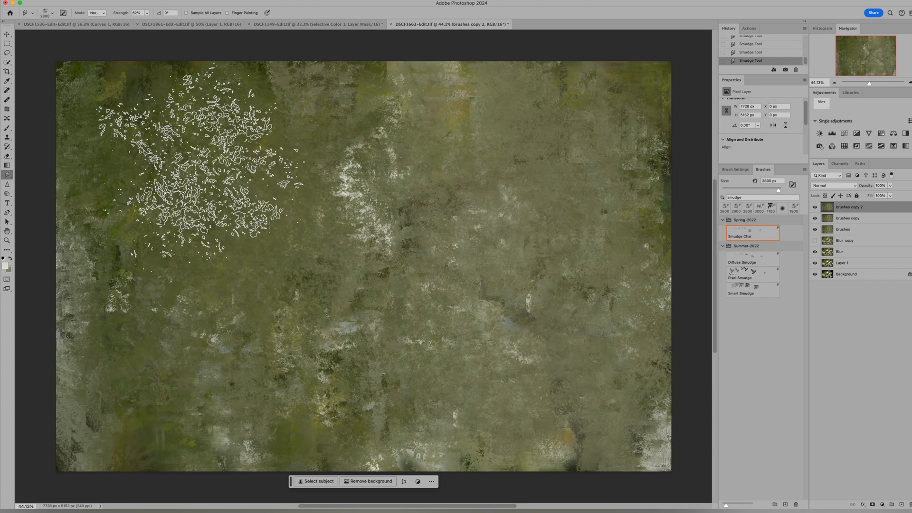
Step: Raise the Smudge strength to 100% and smudge more of the left half of the brushes copy 2 layer
click(147, 13)
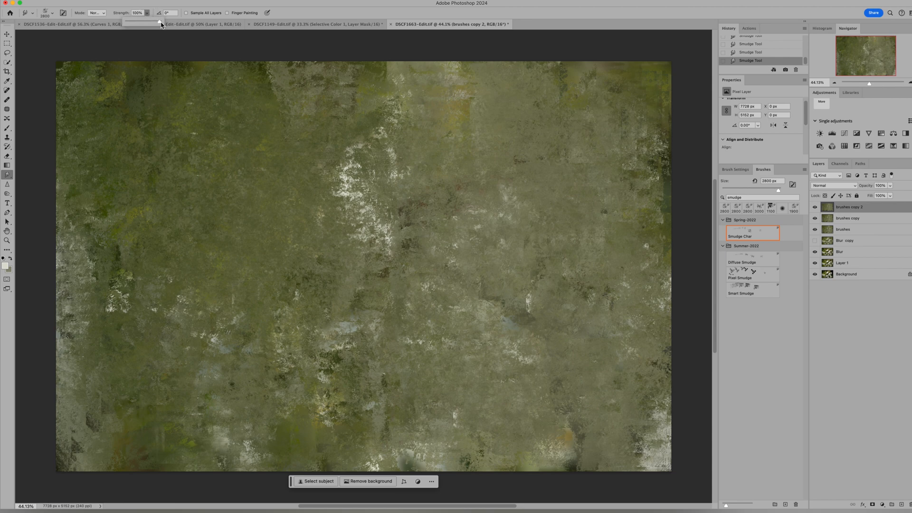
mouse_move(133, 165)
mouse_down()
mouse_move(229, 154)
mouse_move(174, 155)
mouse_move(233, 245)
mouse_move(260, 166)
mouse_up()
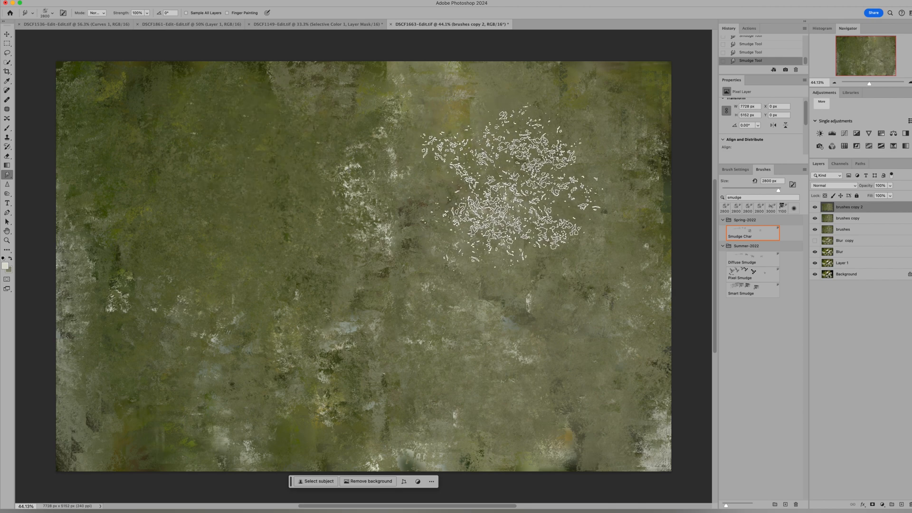
mouse_move(183, 336)
mouse_down()
mouse_move(92, 285)
mouse_move(100, 361)
mouse_up()
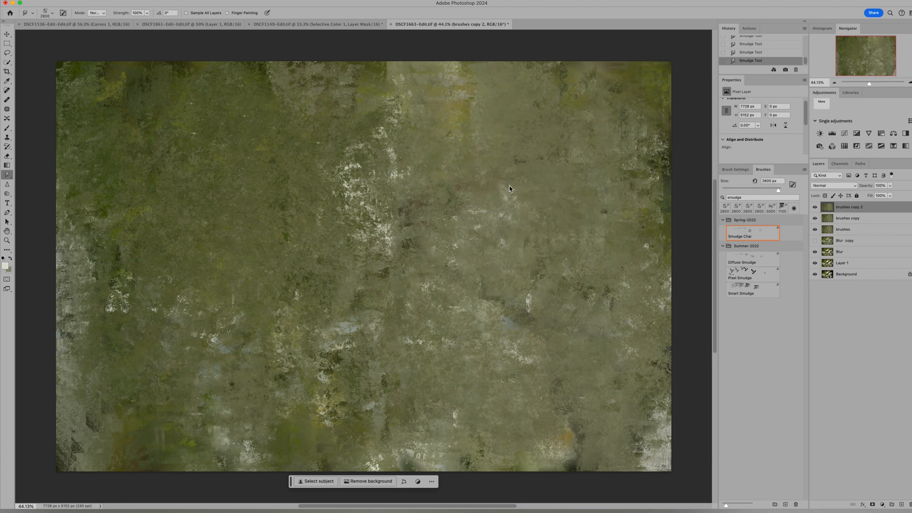
Step: Hide the brushes copy 2, brushes copy and brushes layers and make the Blur layer active
click(815, 207)
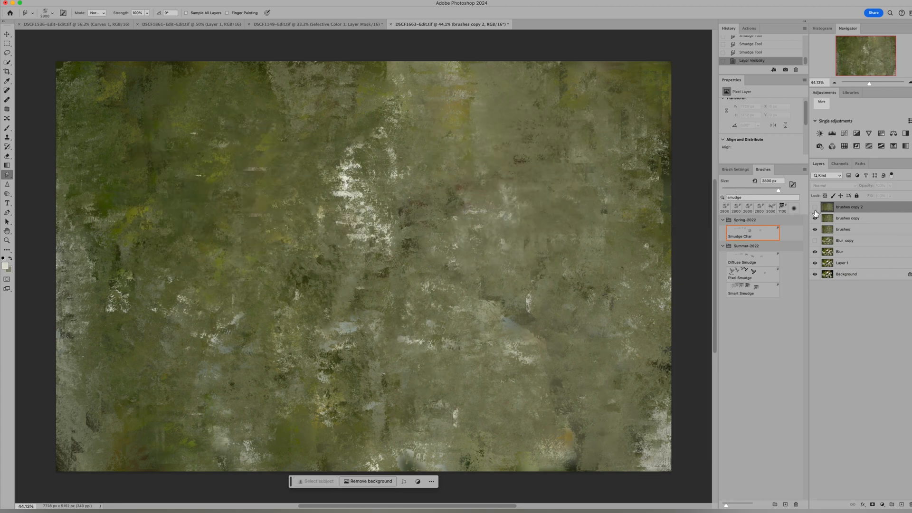
click(816, 218)
click(815, 229)
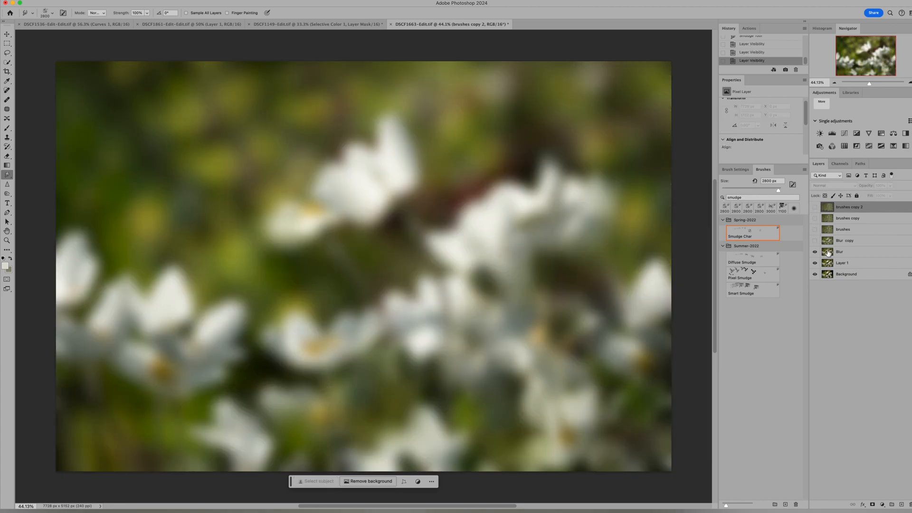
click(828, 253)
super+click(829, 253)
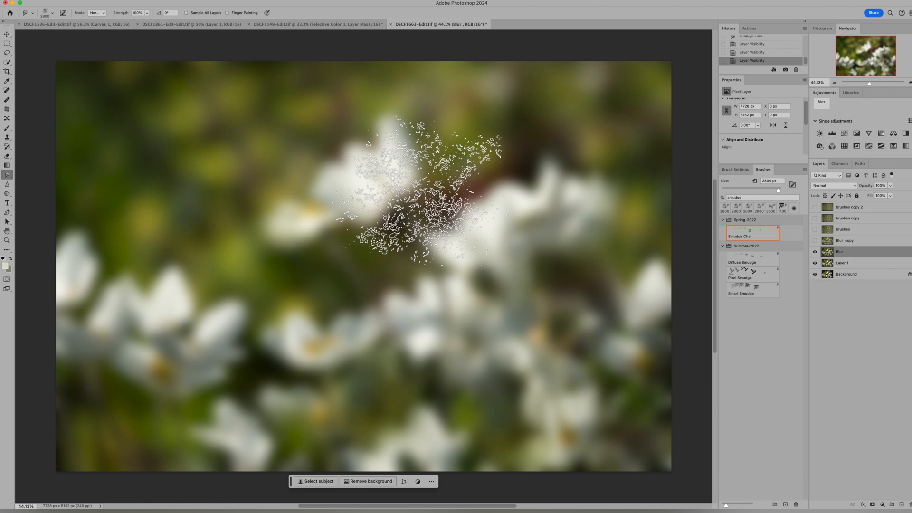
Step: Smudge broad strokes at 2800 px and 100% strength across the flowers and out to the edges of the Blur layer
mouse_move(417, 181)
mouse_down()
mouse_move(486, 303)
mouse_move(477, 305)
mouse_move(536, 224)
mouse_move(355, 162)
mouse_move(305, 157)
mouse_move(486, 115)
mouse_move(518, 132)
mouse_move(513, 141)
mouse_move(269, 279)
mouse_move(245, 333)
mouse_move(133, 267)
mouse_up()
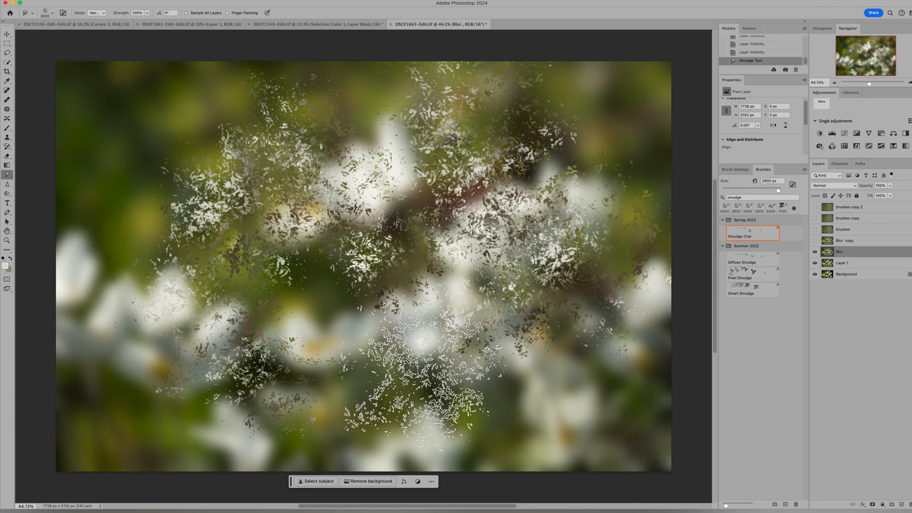
mouse_move(425, 363)
mouse_down()
mouse_move(288, 327)
mouse_move(554, 422)
mouse_move(581, 355)
mouse_move(617, 456)
mouse_move(629, 322)
mouse_move(636, 383)
mouse_up()
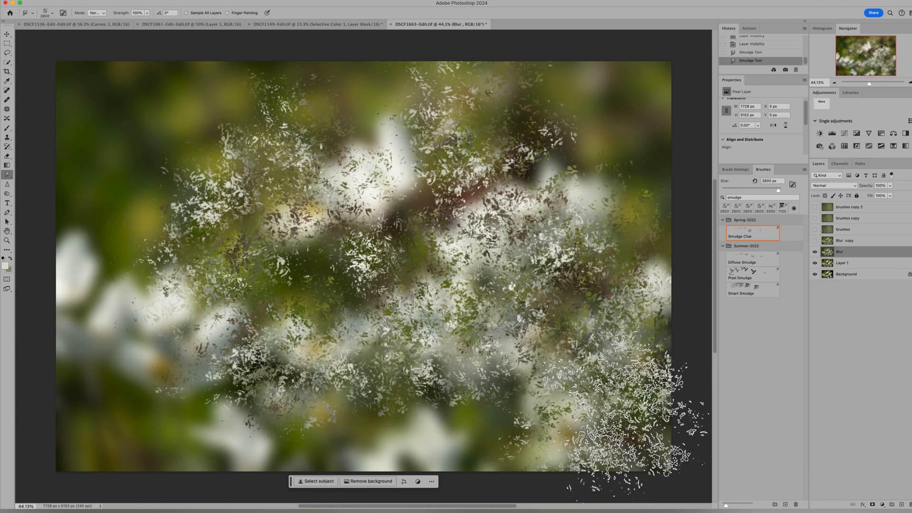
mouse_move(624, 418)
mouse_down()
mouse_move(300, 401)
mouse_move(505, 412)
mouse_move(416, 431)
mouse_move(182, 412)
mouse_move(137, 300)
mouse_move(122, 316)
mouse_move(104, 238)
mouse_move(178, 89)
mouse_move(542, 119)
mouse_move(364, 171)
mouse_move(319, 59)
mouse_move(408, 81)
mouse_move(490, 186)
mouse_move(512, 282)
mouse_move(505, 275)
mouse_move(605, 141)
mouse_move(575, 104)
mouse_move(646, 110)
mouse_up()
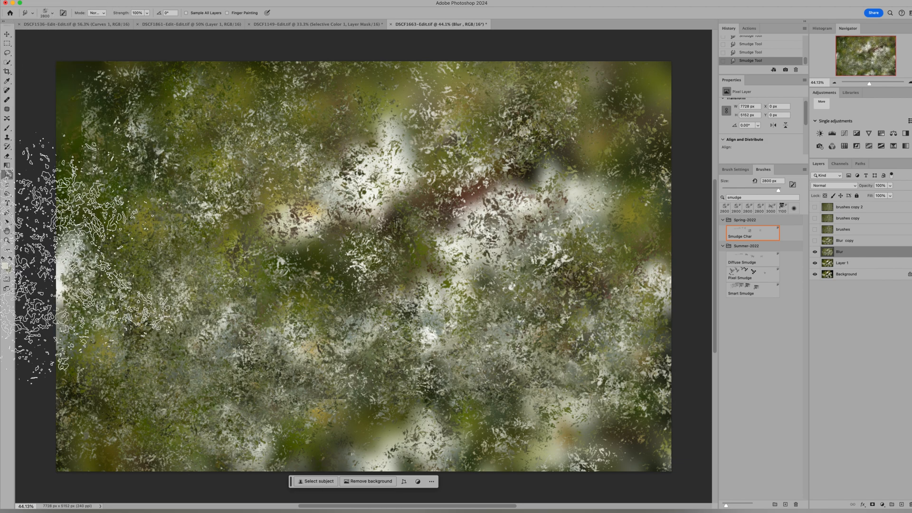
Step: Smudge the remaining smooth patches of the Blur layer, including the central flowers, the upper-right corner and the lower edge
drag(410, 136, 401, 197)
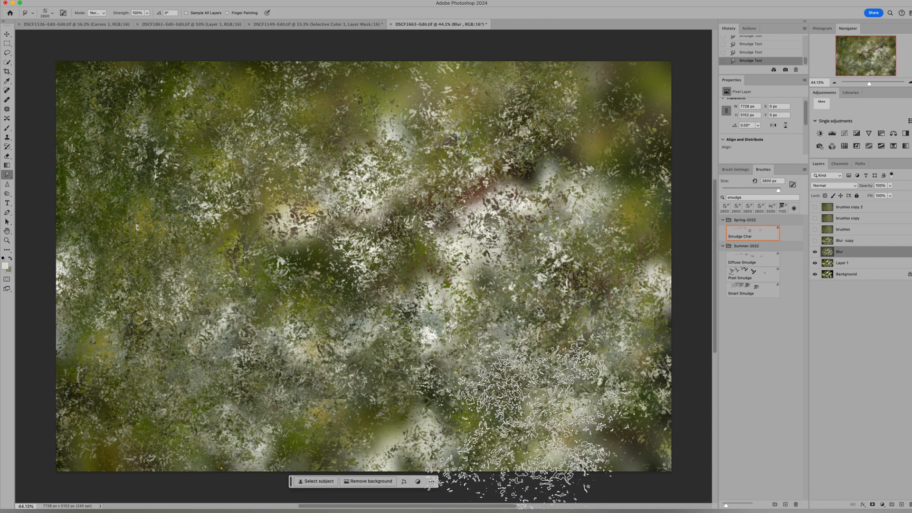
drag(440, 179, 452, 190)
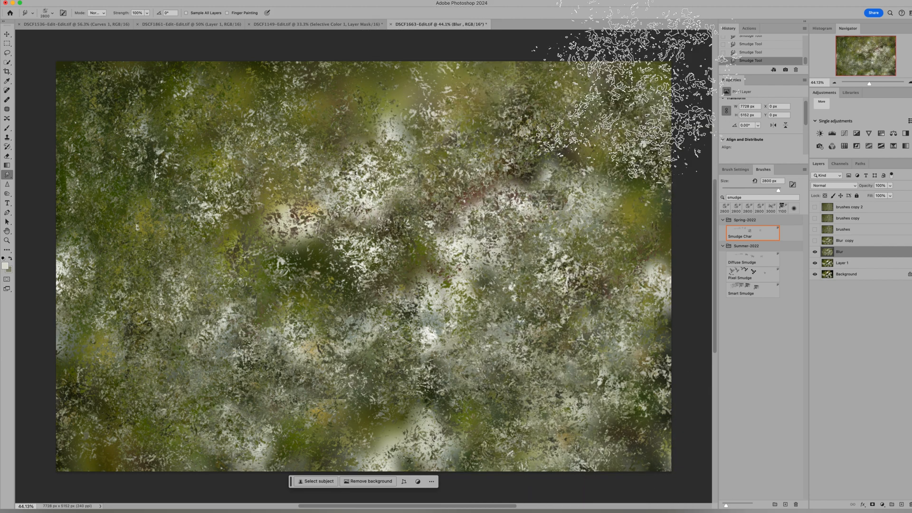
drag(650, 70, 660, 247)
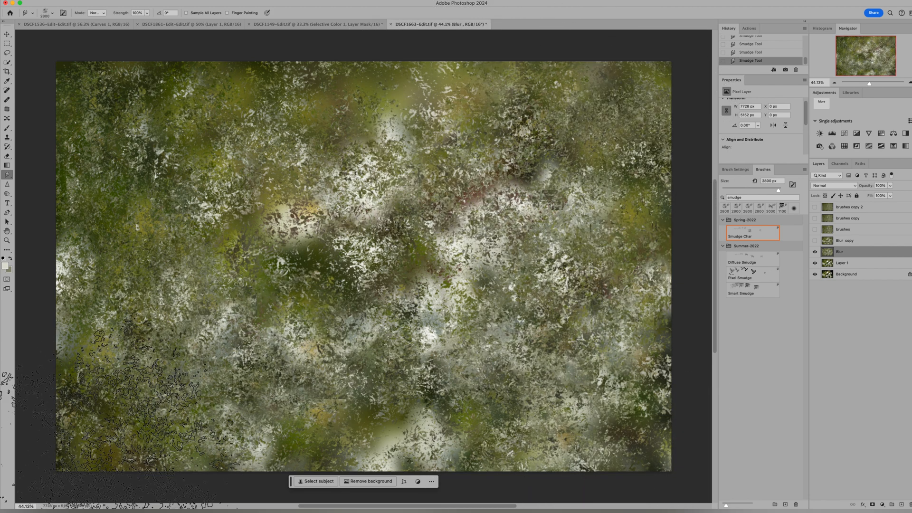
drag(375, 409, 414, 409)
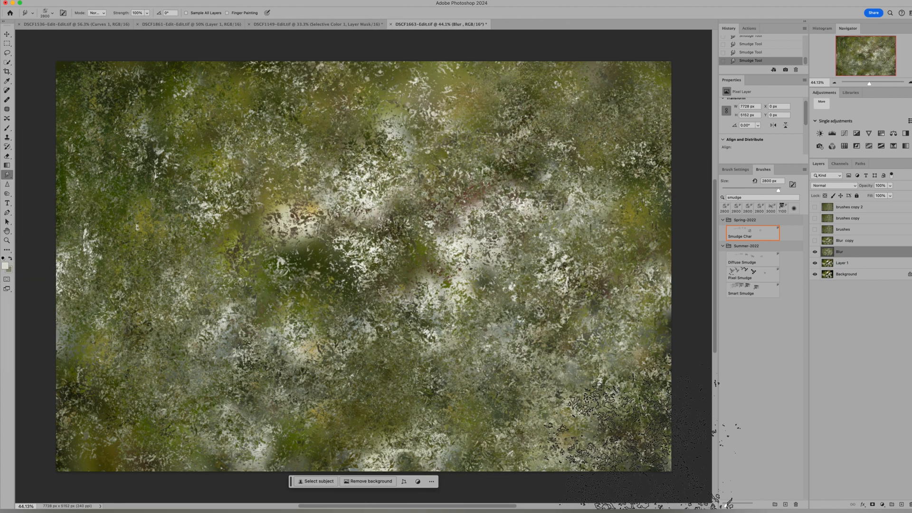
right_click(292, 275)
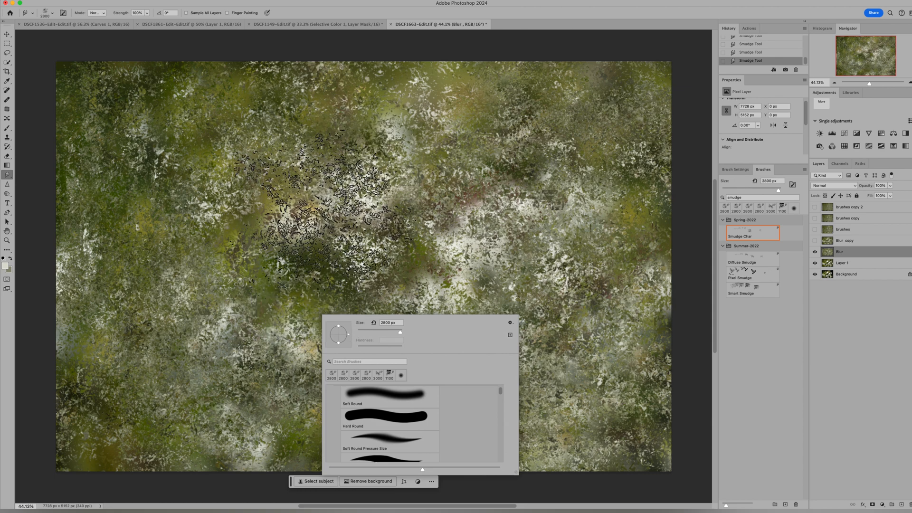
click(298, 158)
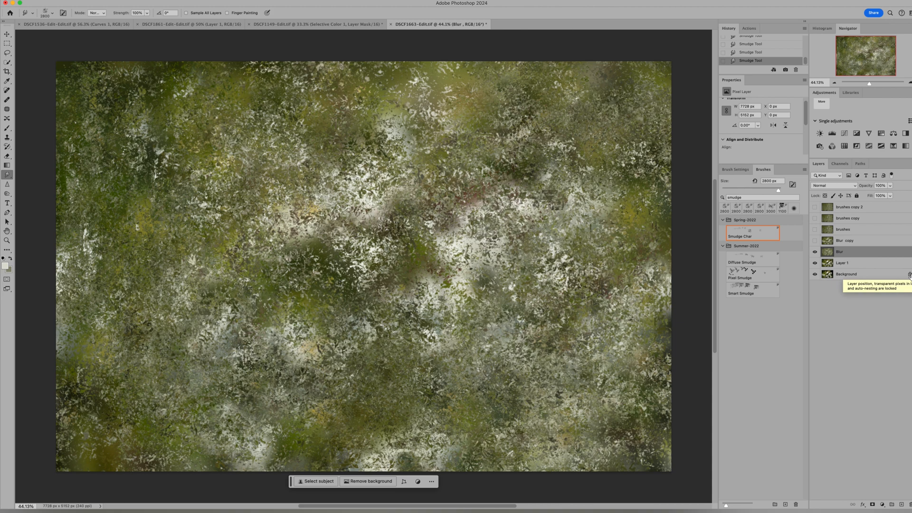
Step: Add a Hue/Saturation adjustment above the Blur layer and clip it to that layer
click(882, 505)
click(890, 467)
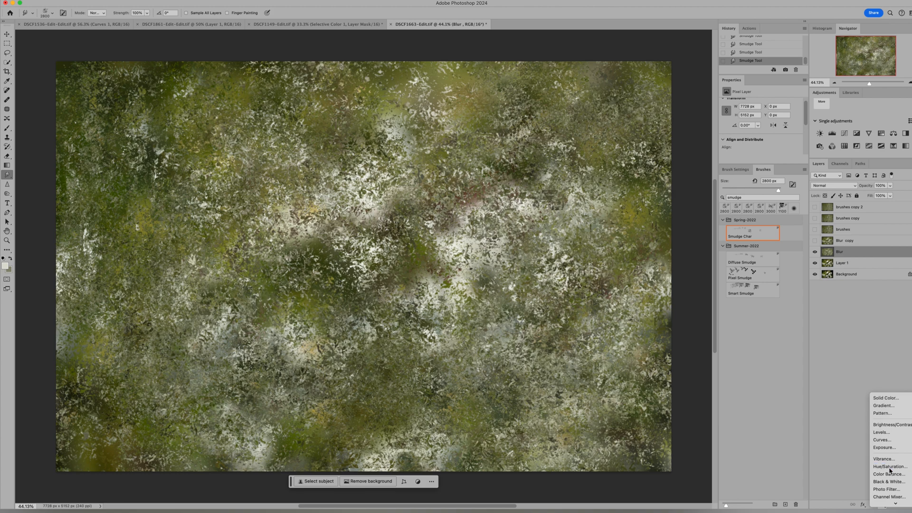
right_click(860, 257)
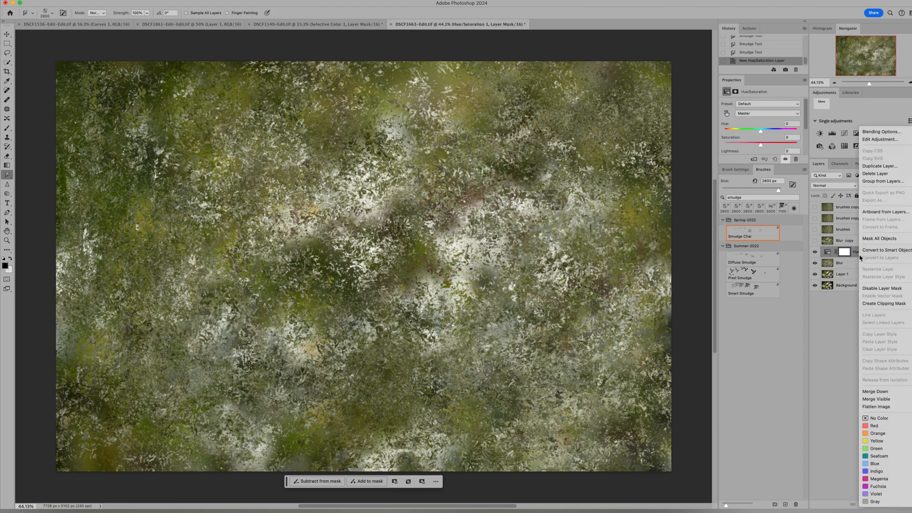
click(870, 304)
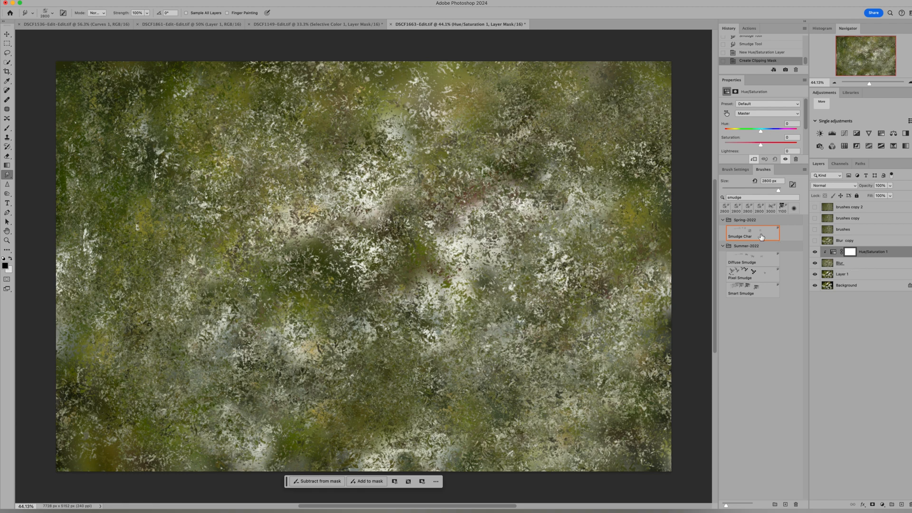
Step: Target the Yellows, widen their range into green, shift their hue negative, and set saturation to +1 and lightness to +10
click(726, 115)
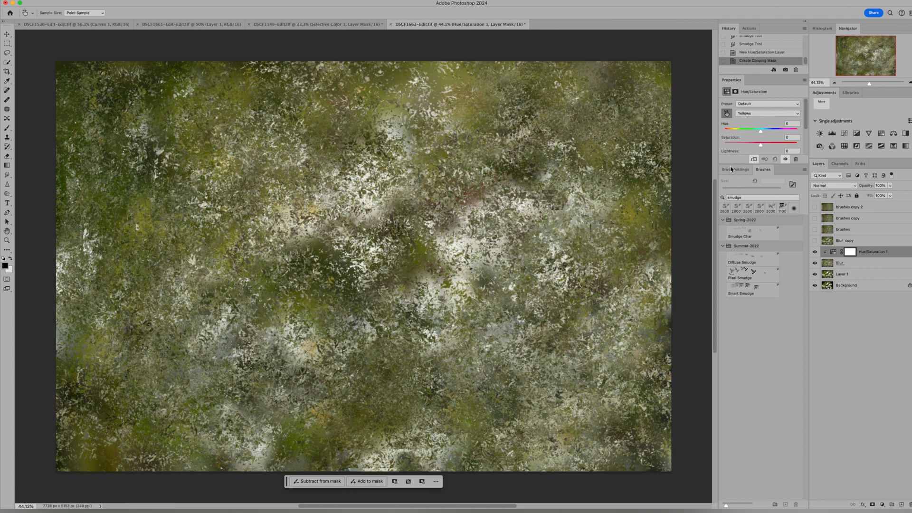
drag(726, 164, 735, 230)
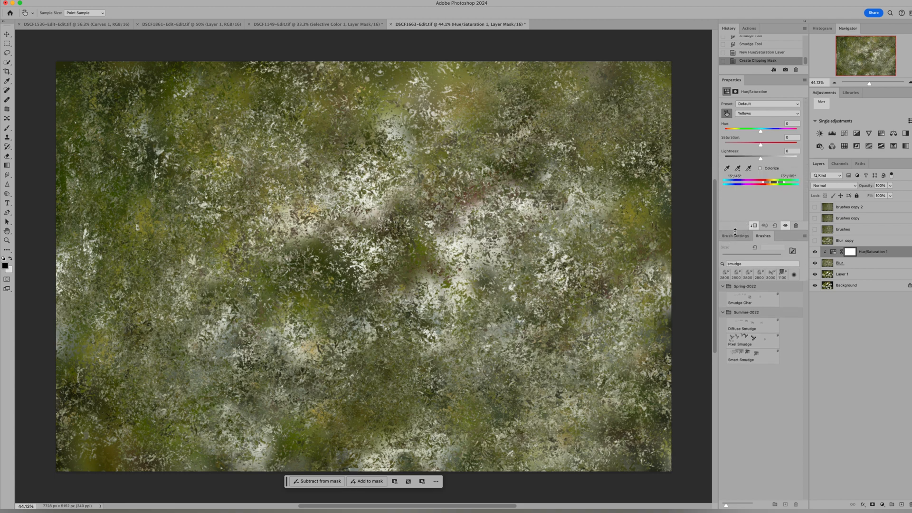
click(738, 168)
drag(785, 185, 798, 186)
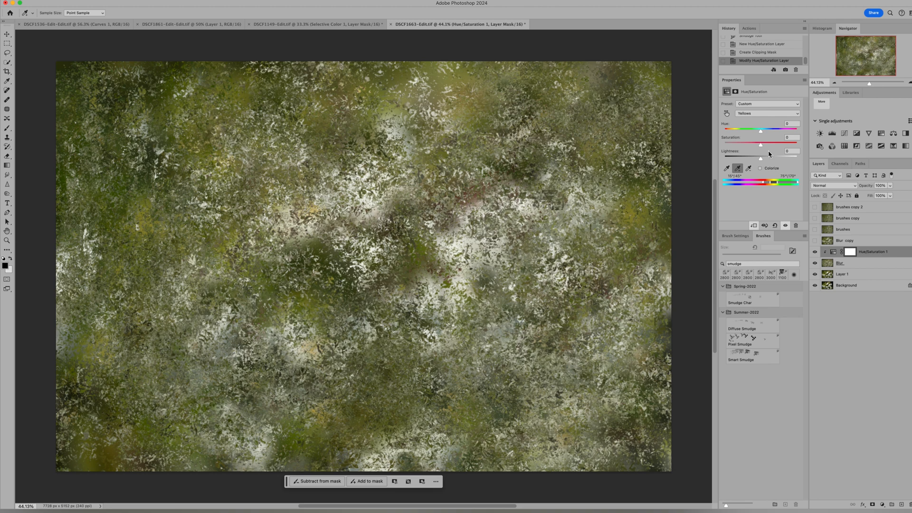
drag(762, 134, 736, 148)
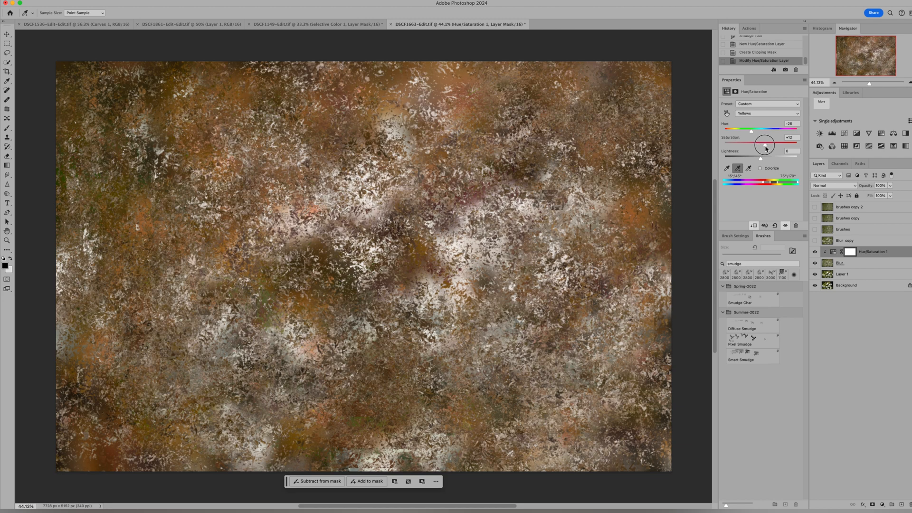
mouse_move(766, 149)
mouse_down()
mouse_move(783, 161)
mouse_move(765, 160)
mouse_move(762, 146)
mouse_up()
Step: Hide the Hue/Saturation adjustment and compare the textures by showing each layer above in turn, hiding both brushes copies again
click(816, 252)
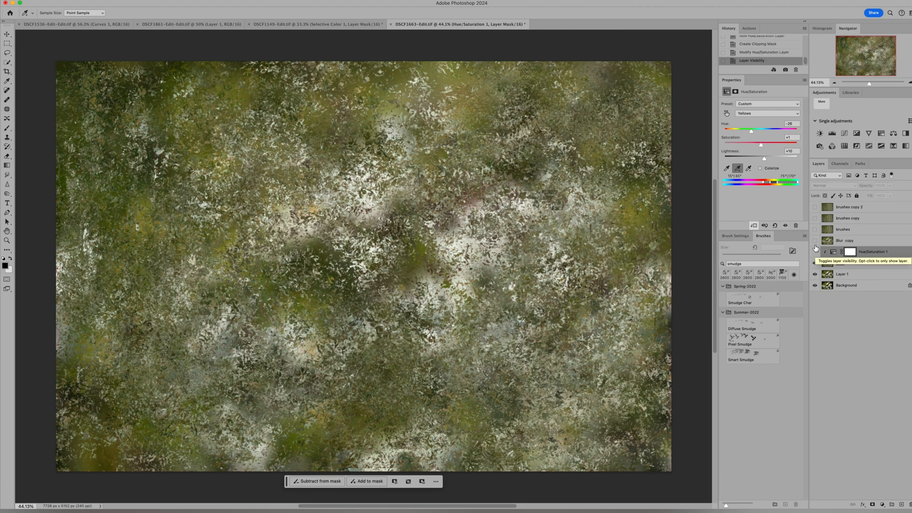
click(816, 241)
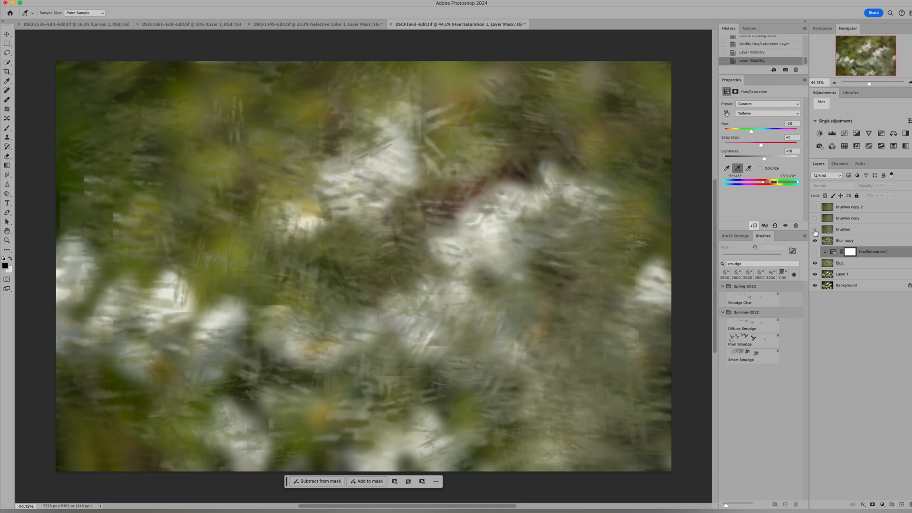
click(815, 230)
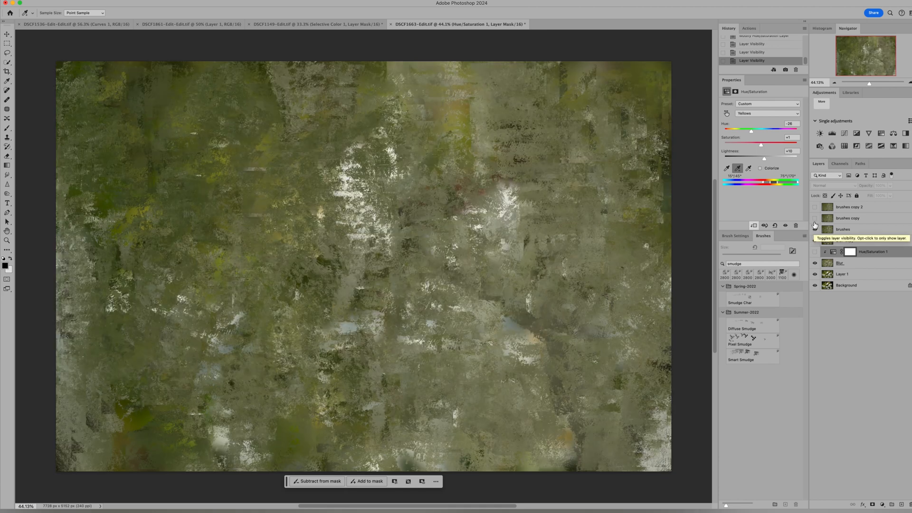
click(815, 219)
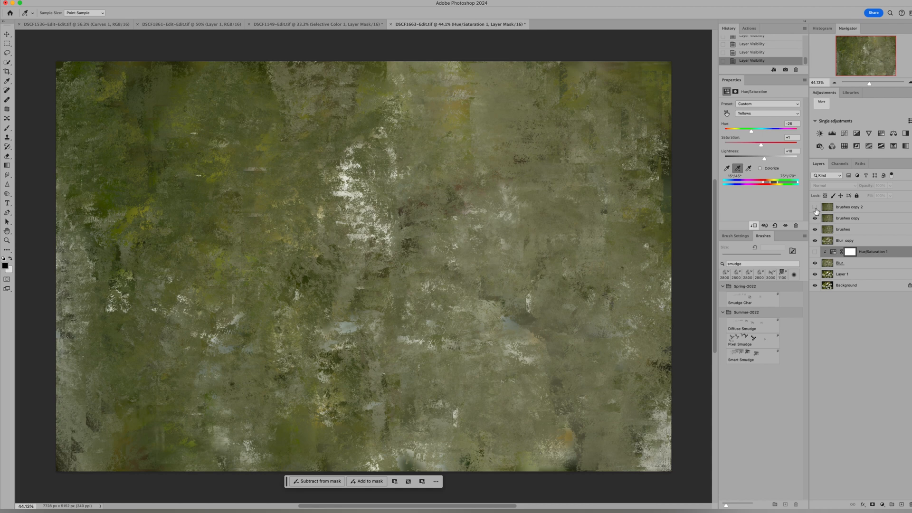
click(816, 208)
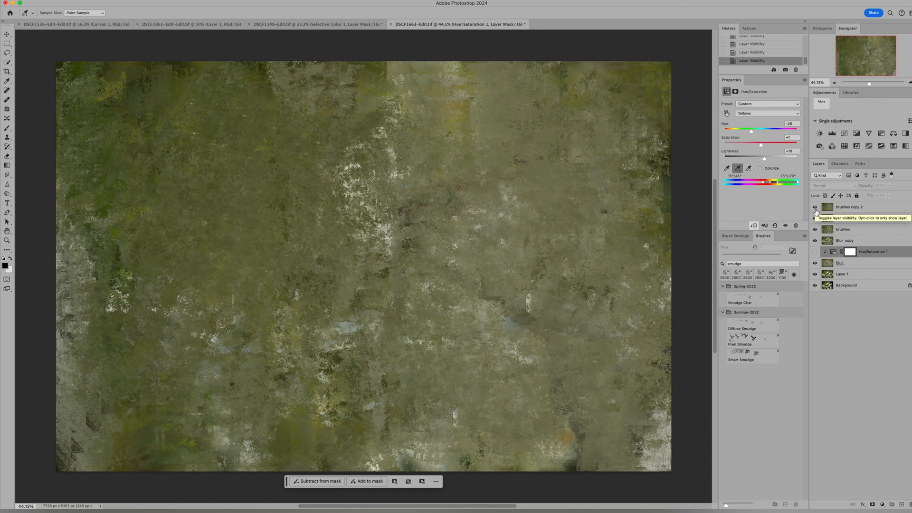
drag(815, 209, 816, 220)
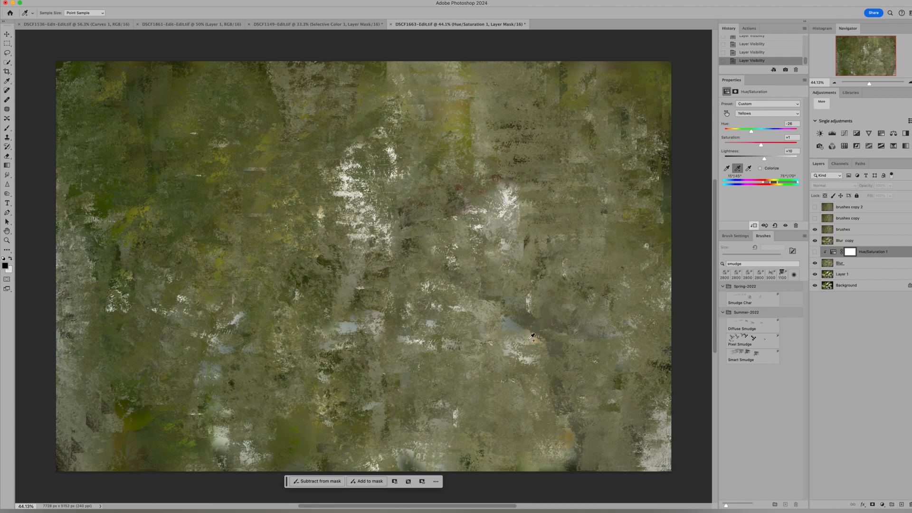
Step: Add a second Hue/Saturation adjustment clipped to the Blur layer, with a positive master hue shift and saturation of +43
click(884, 507)
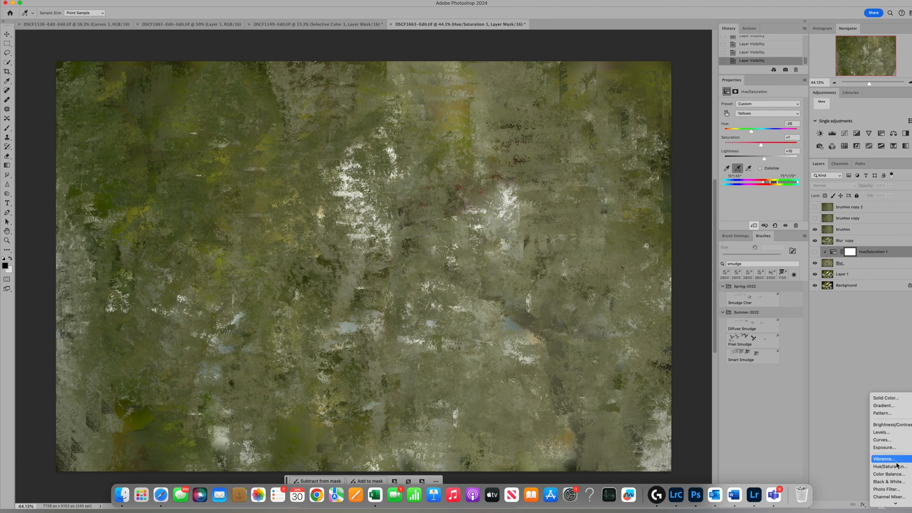
click(881, 257)
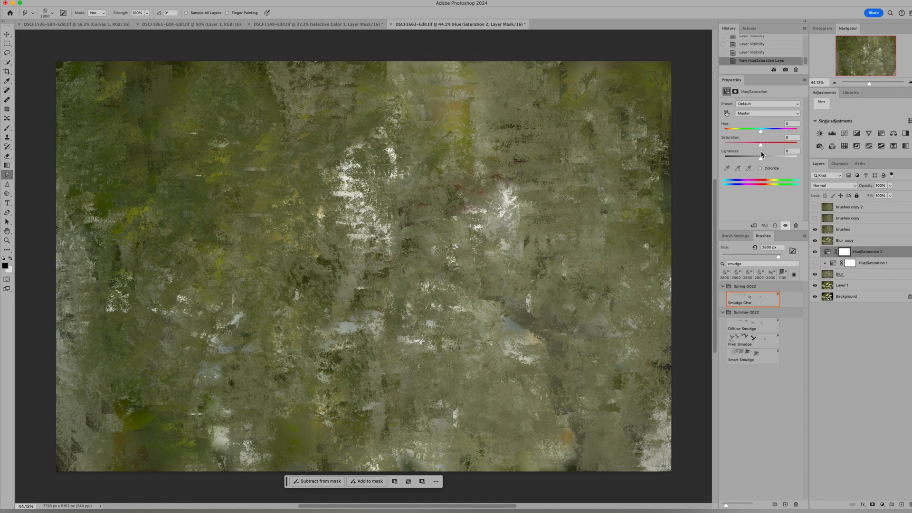
drag(761, 134, 780, 136)
right_click(863, 253)
click(880, 305)
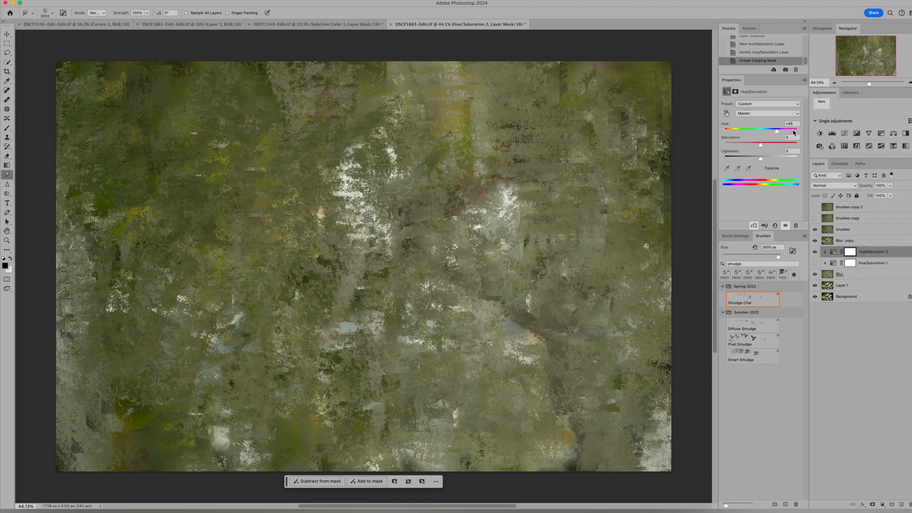
drag(779, 135, 779, 133)
click(777, 144)
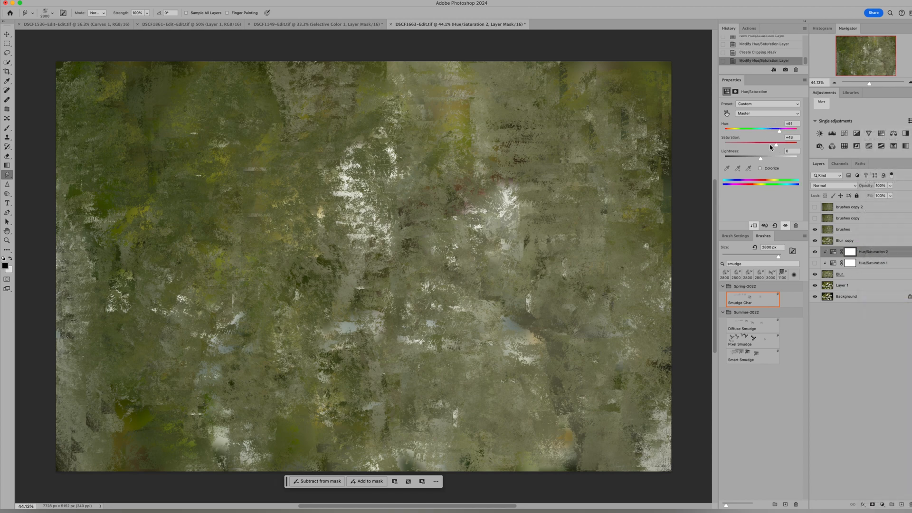
Step: Sample the pale patch to target the Yellows in the second Hue/Saturation adjustment and raise their saturation to +68
click(726, 114)
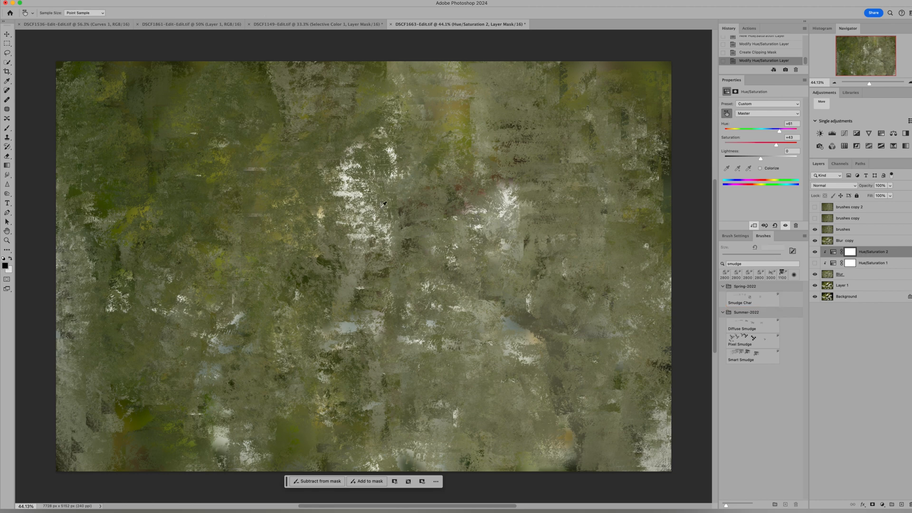
click(352, 192)
drag(762, 144, 784, 133)
Step: Show the Hue/Saturation 1 adjustment, shift the Yellows hue negative in Hue/Saturation 2, and hide the brushes and Blur copy layers
click(815, 263)
drag(784, 133, 742, 134)
click(815, 229)
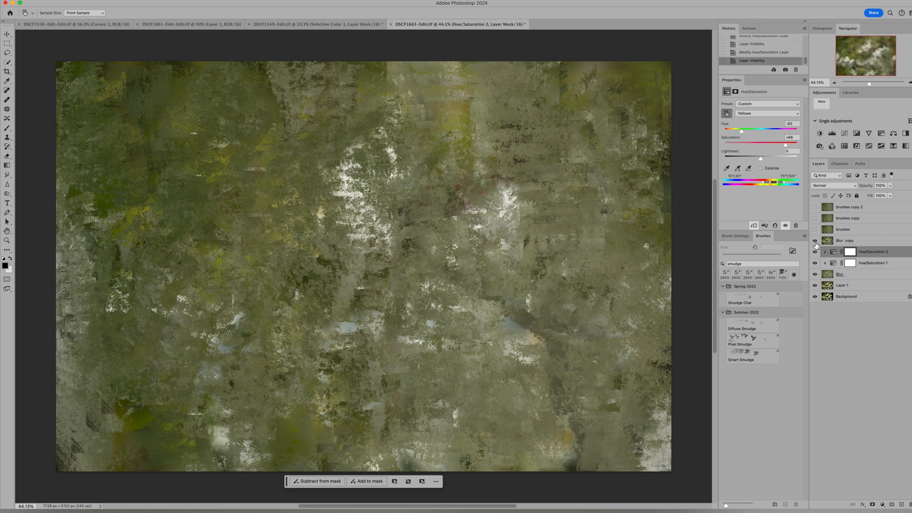
click(815, 241)
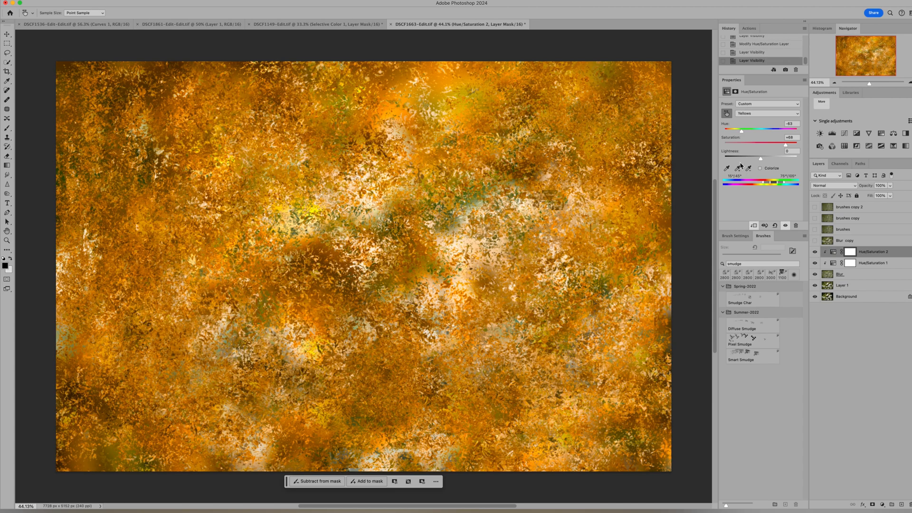
Step: Try green and teal hue shifts for the Yellows in Hue/Saturation 2, then bring the hue back toward neutral
drag(743, 135, 776, 135)
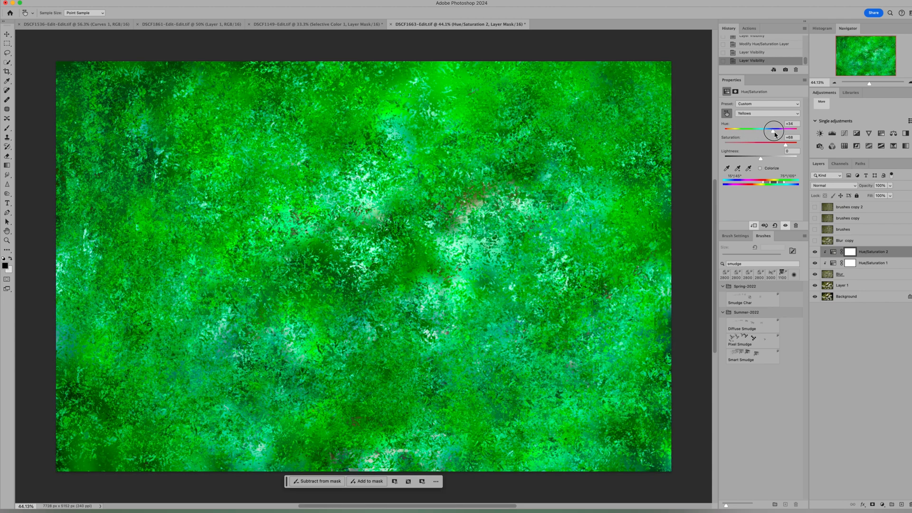
click(782, 133)
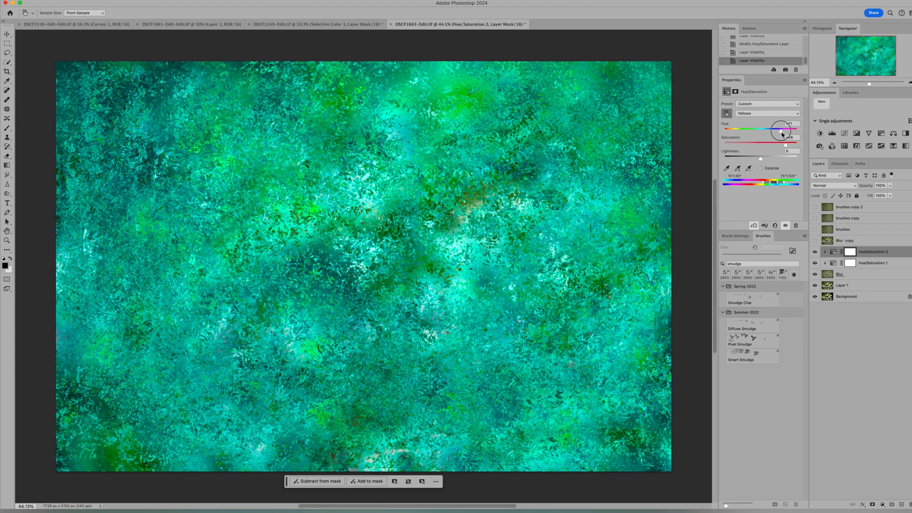
drag(782, 134, 761, 161)
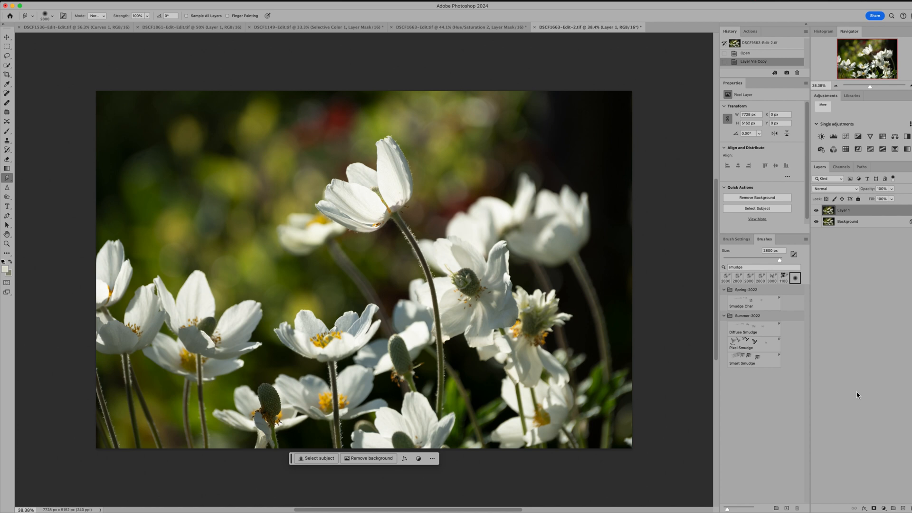
Step: Show the brushes layer in DSCF1663-Edit.tif and copy it into DSCF1663-Edit-2.tif, aligned over the flower photo
click(433, 28)
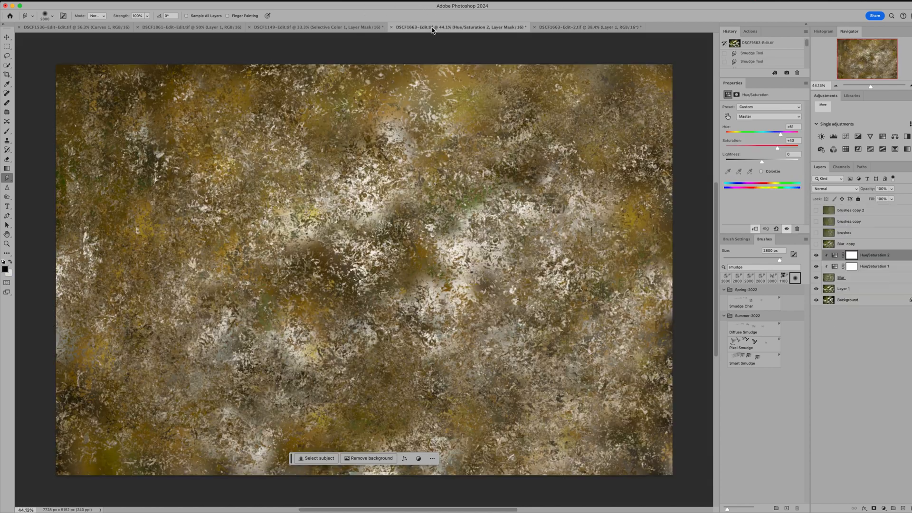
click(829, 234)
click(817, 233)
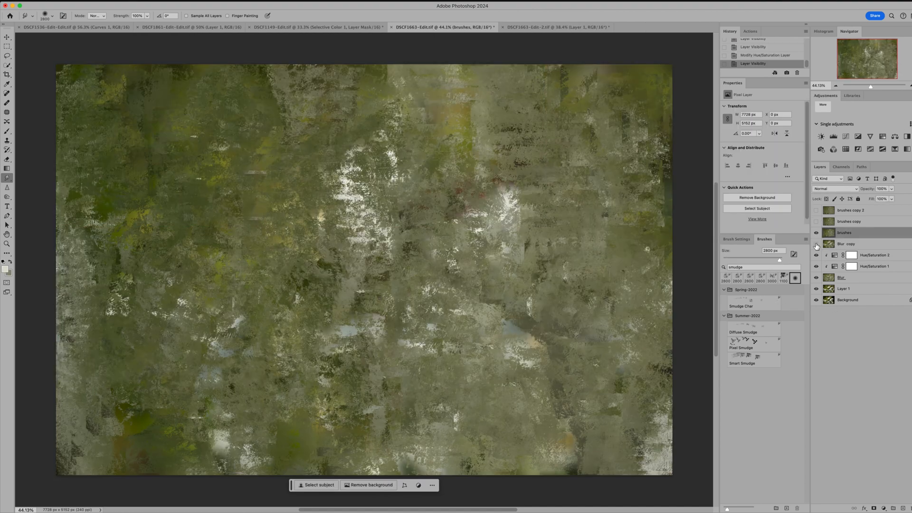
click(8, 38)
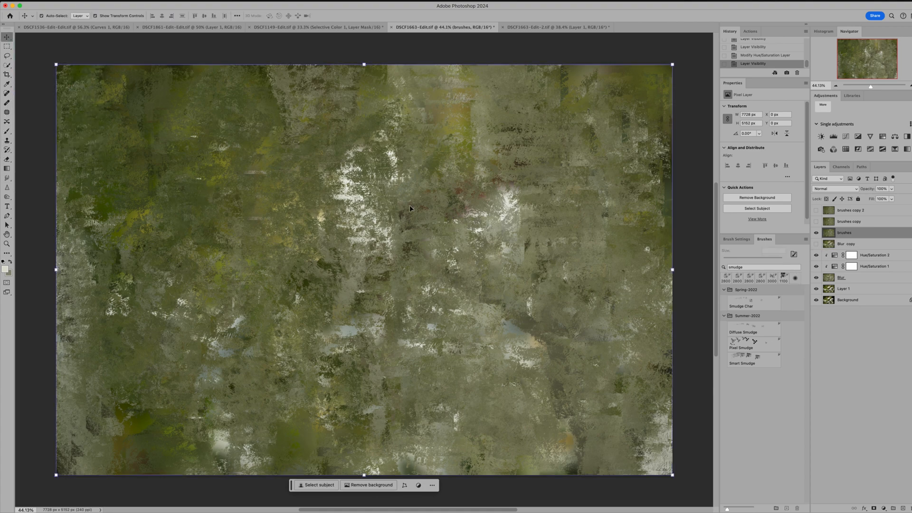
mouse_move(409, 207)
mouse_down()
mouse_move(456, 162)
mouse_move(529, 27)
mouse_move(369, 331)
mouse_move(358, 227)
mouse_move(364, 272)
mouse_up()
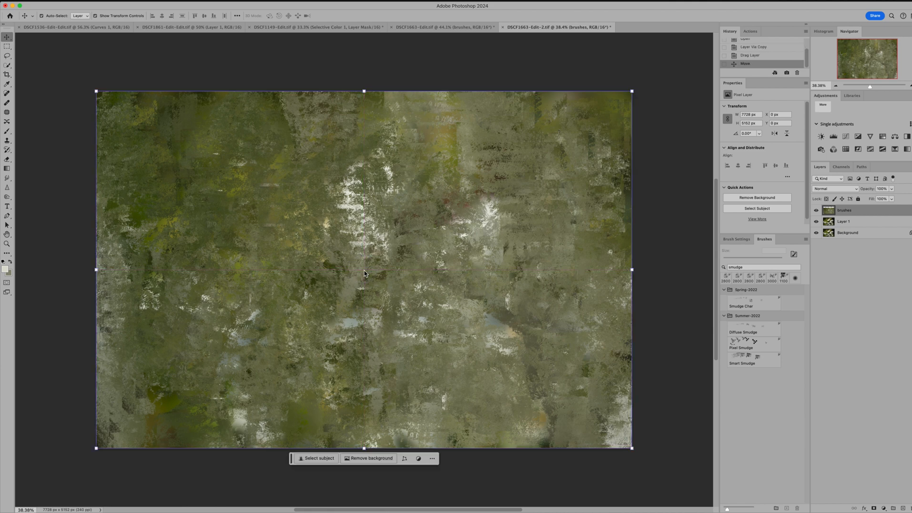
Step: Lower the brushes layer's opacity to 47% so the texture blends with the flower photo
click(892, 190)
drag(877, 199, 873, 199)
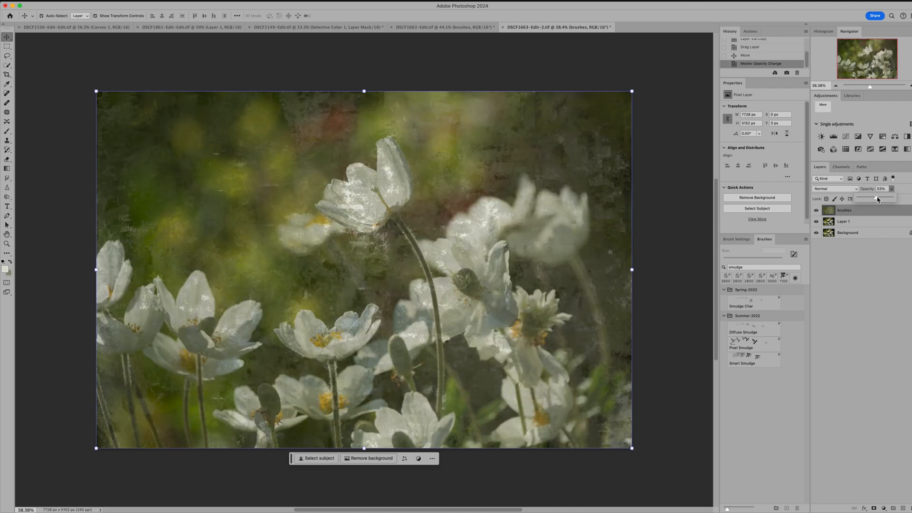
drag(878, 200, 876, 200)
click(685, 176)
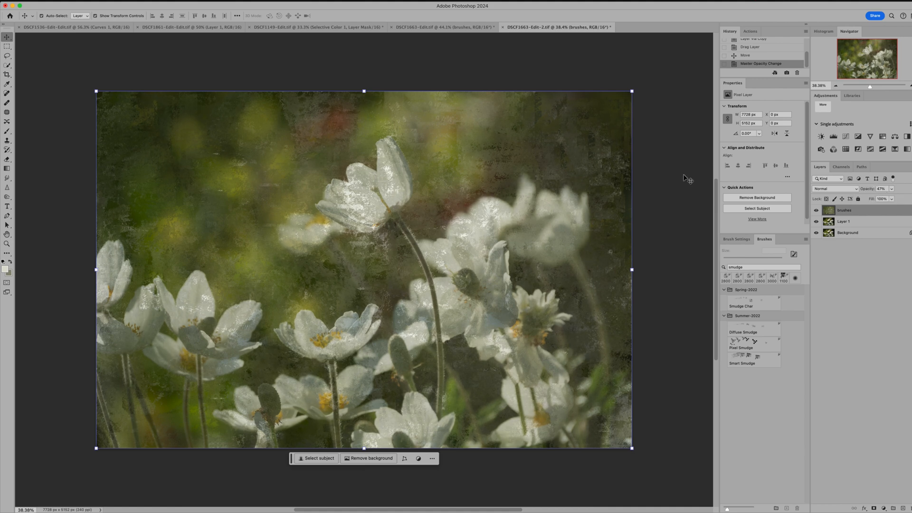
scroll(498, 167, up, 3)
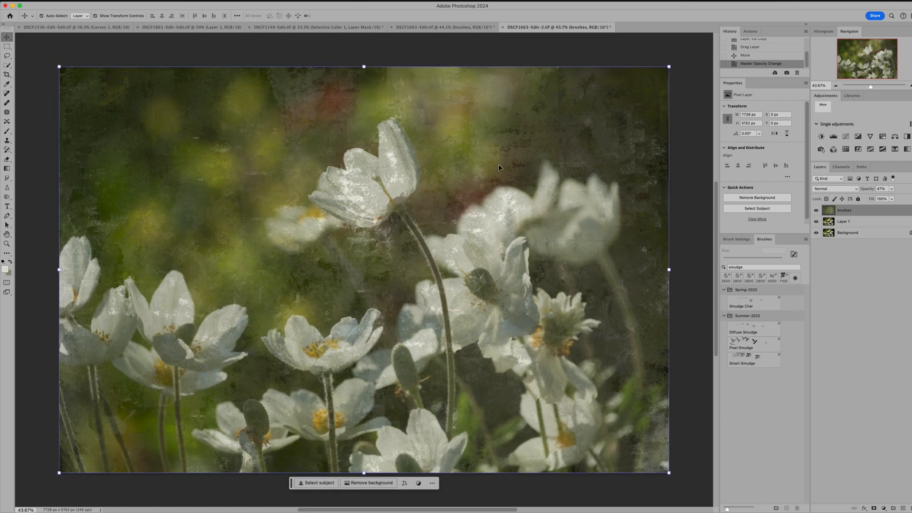
click(693, 203)
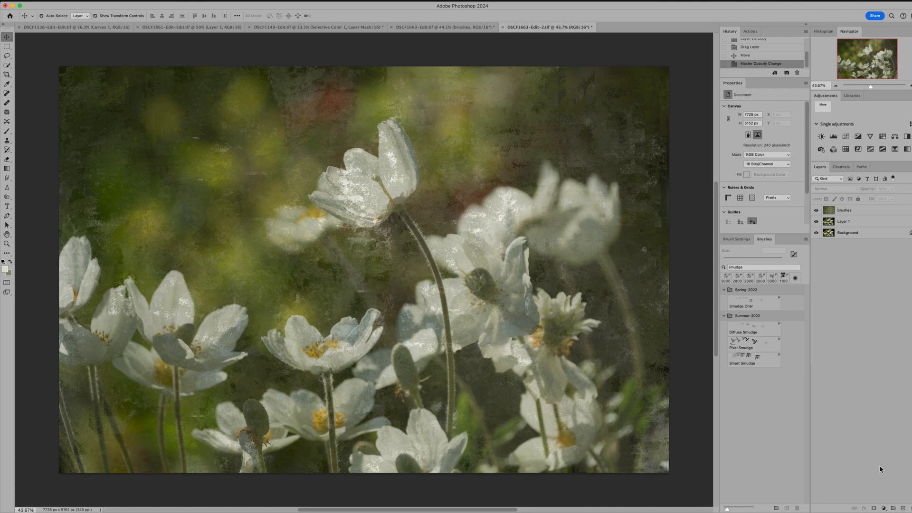
Step: Add a layer mask to the brushes layer and set up the Brush tool with 47% opacity
click(863, 209)
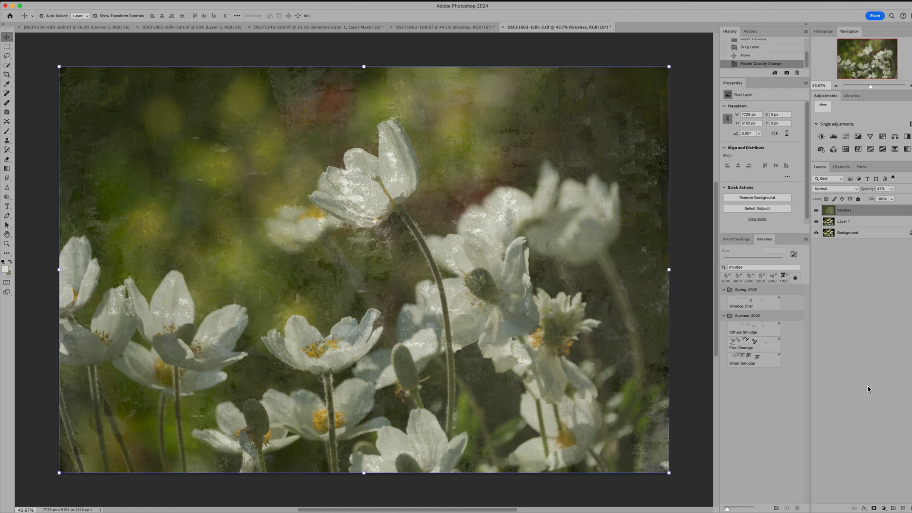
click(875, 507)
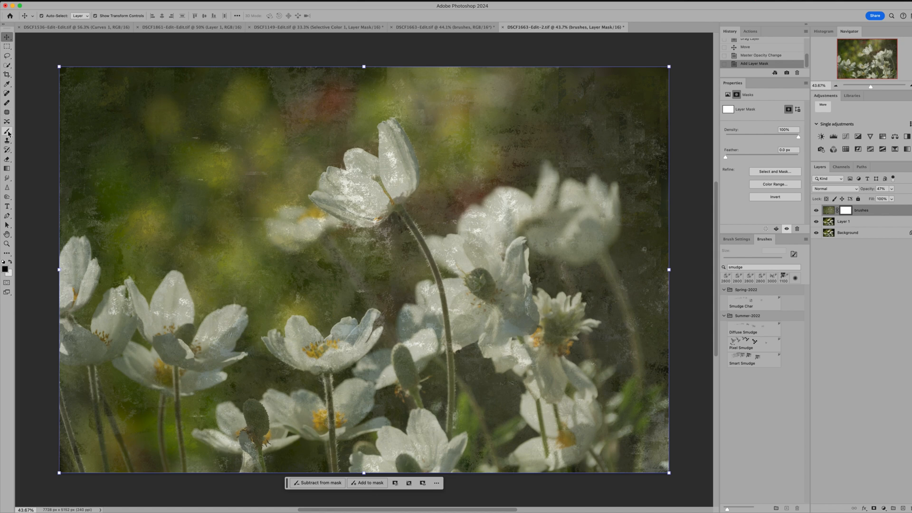
click(7, 131)
click(169, 16)
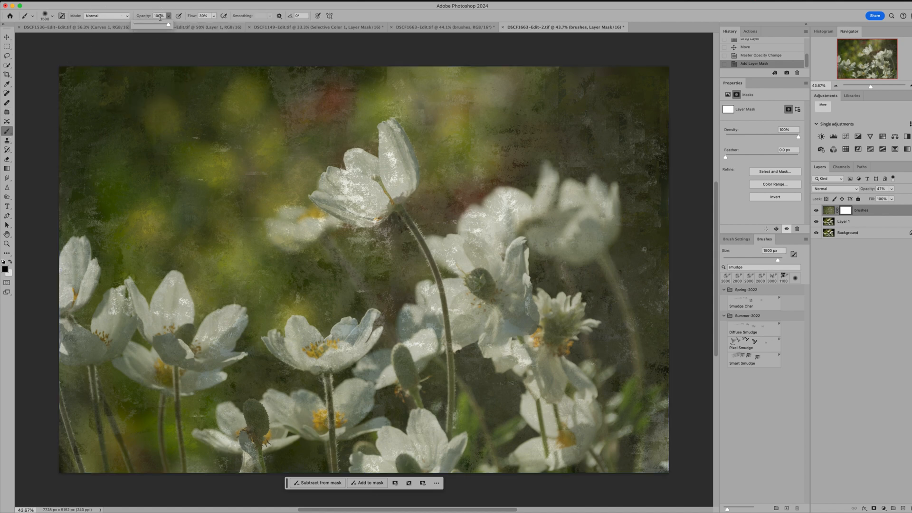
drag(170, 24, 150, 24)
Step: Paint black on the brushes mask over the flower heads and centres, reducing the brush to 600 px for the smaller blooms
key(bracketleft)
key(bracketleft)
key(bracketleft)
key(bracketleft)
key(bracketleft)
key(bracketleft)
key(bracketleft)
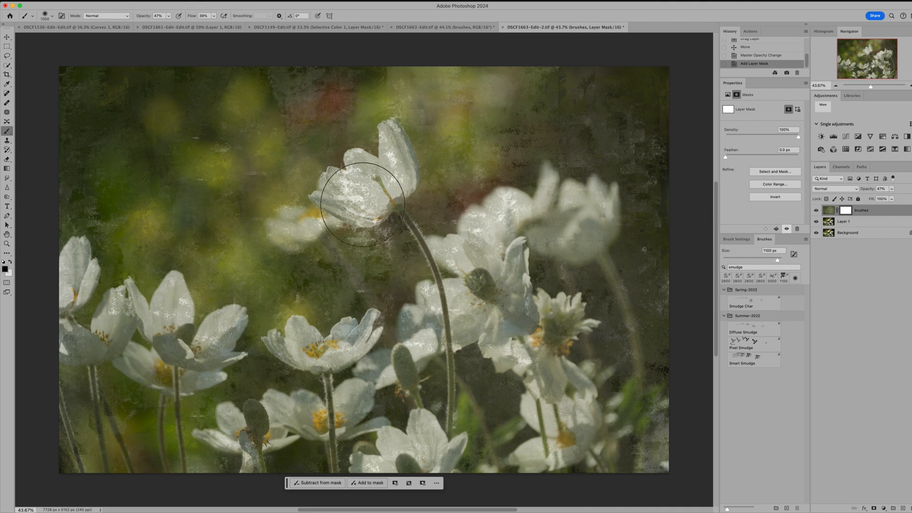
mouse_move(363, 203)
mouse_down()
mouse_move(368, 171)
mouse_move(398, 194)
mouse_move(391, 138)
mouse_move(383, 179)
mouse_move(326, 192)
mouse_move(386, 196)
mouse_move(433, 259)
mouse_up()
mouse_move(314, 363)
mouse_down()
mouse_move(332, 344)
mouse_move(297, 339)
mouse_move(351, 343)
mouse_move(342, 340)
mouse_up()
mouse_move(331, 400)
mouse_down()
mouse_move(324, 409)
mouse_move(347, 410)
mouse_move(297, 410)
mouse_up()
mouse_move(176, 370)
mouse_down()
mouse_move(108, 339)
mouse_move(106, 327)
mouse_move(95, 335)
mouse_up()
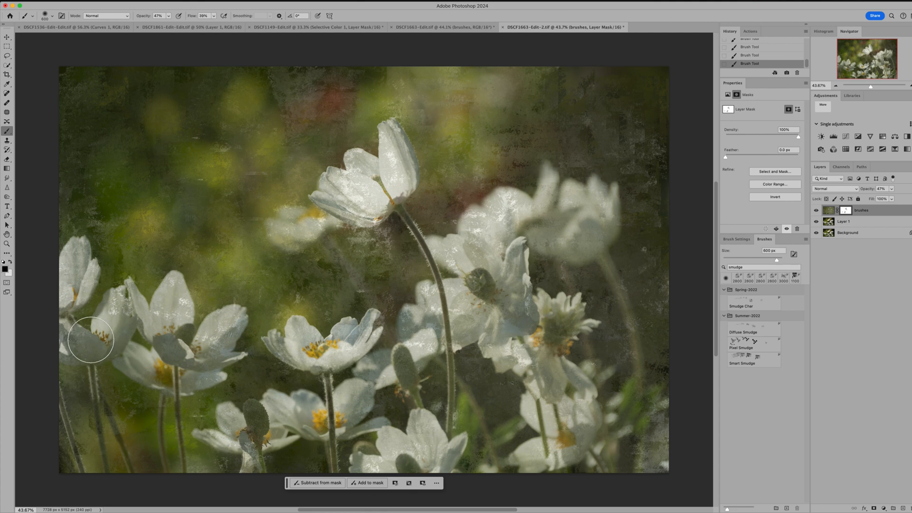
mouse_move(476, 276)
mouse_down()
mouse_move(480, 307)
mouse_move(459, 267)
mouse_move(477, 270)
mouse_move(503, 285)
mouse_up()
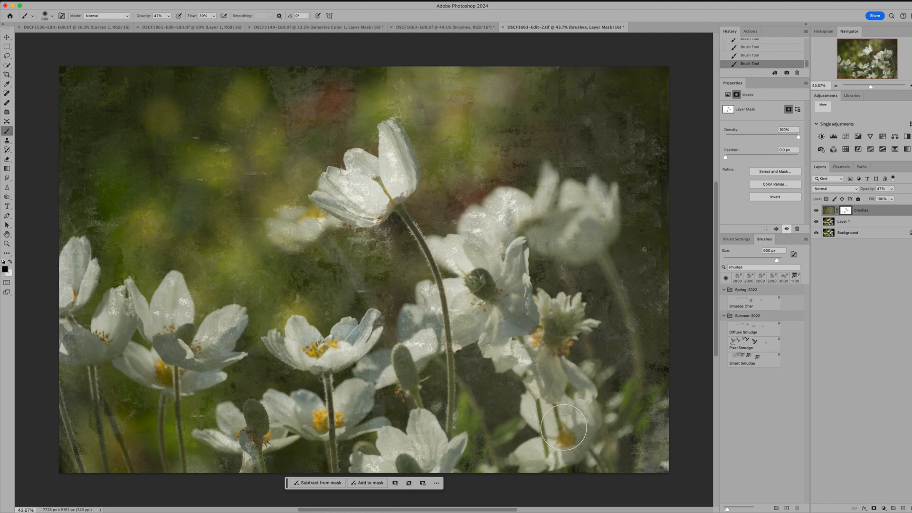
drag(555, 228, 586, 225)
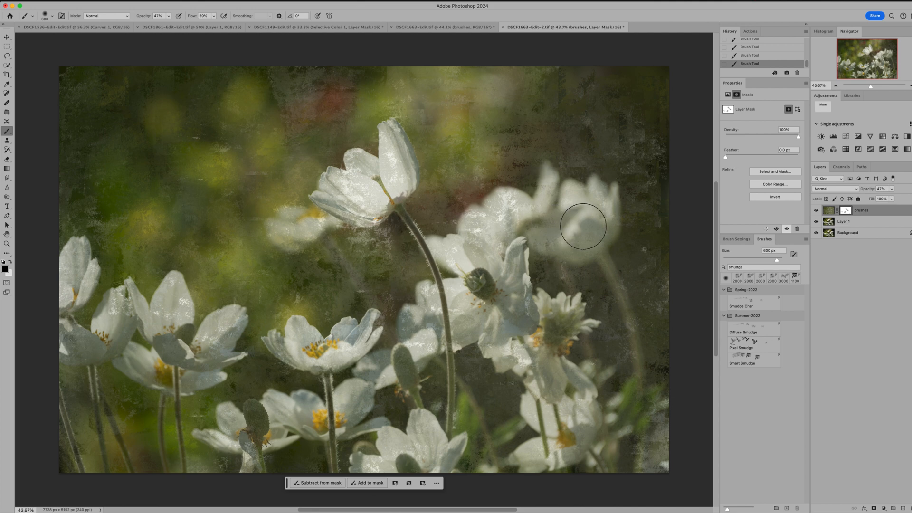
drag(299, 212, 387, 173)
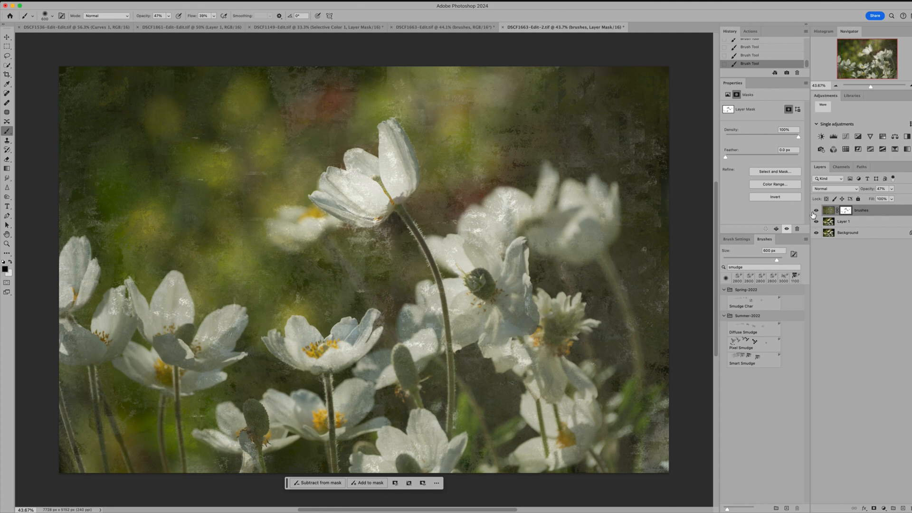
Step: Hide the brushes layer and clone green background over Layer 1's upper red patch at 1200 px, then compare with the texture shown
click(816, 211)
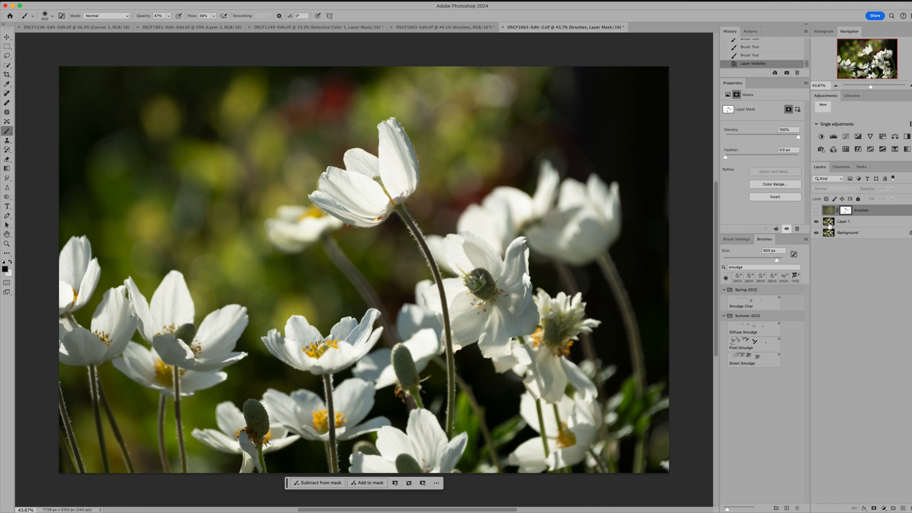
click(829, 223)
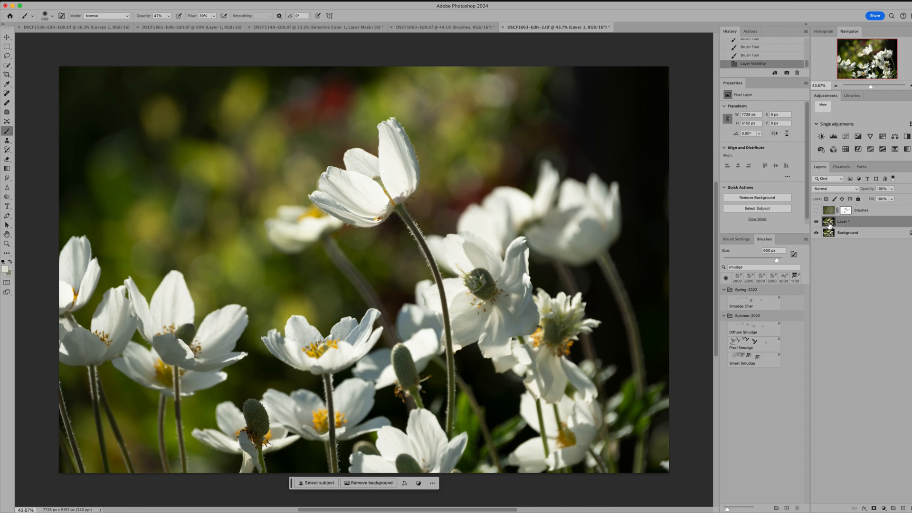
click(7, 141)
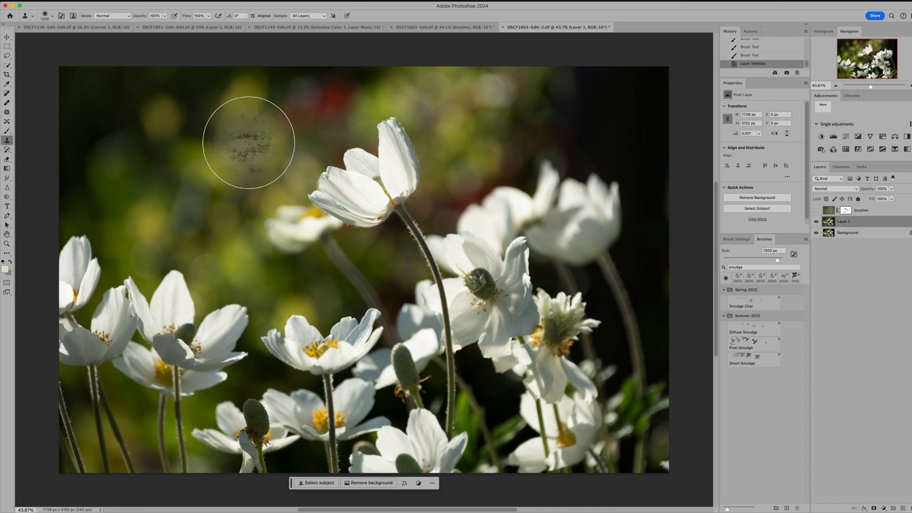
alt+click(249, 142)
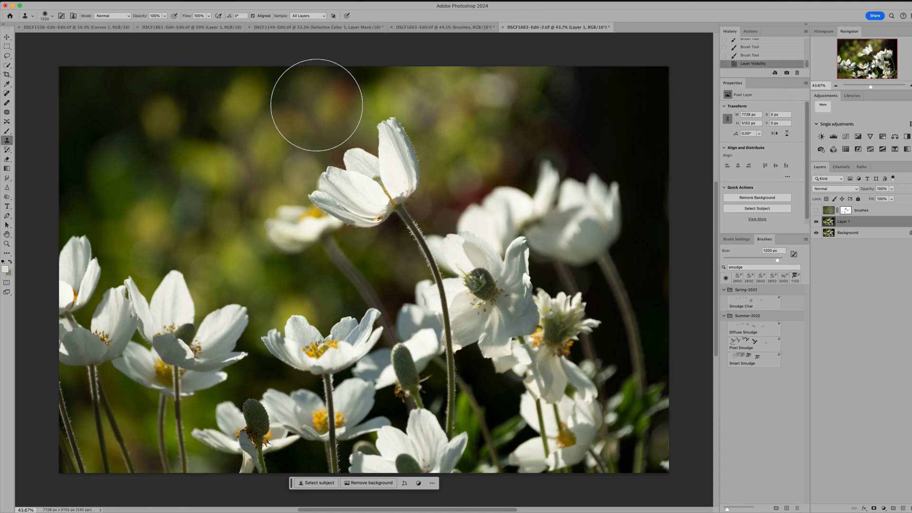
drag(316, 105, 343, 102)
alt+click(344, 102)
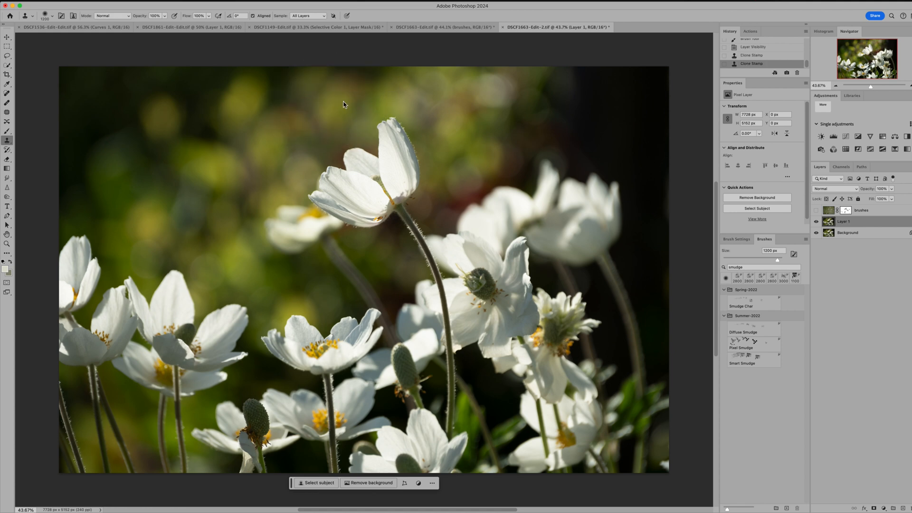
click(274, 99)
click(817, 213)
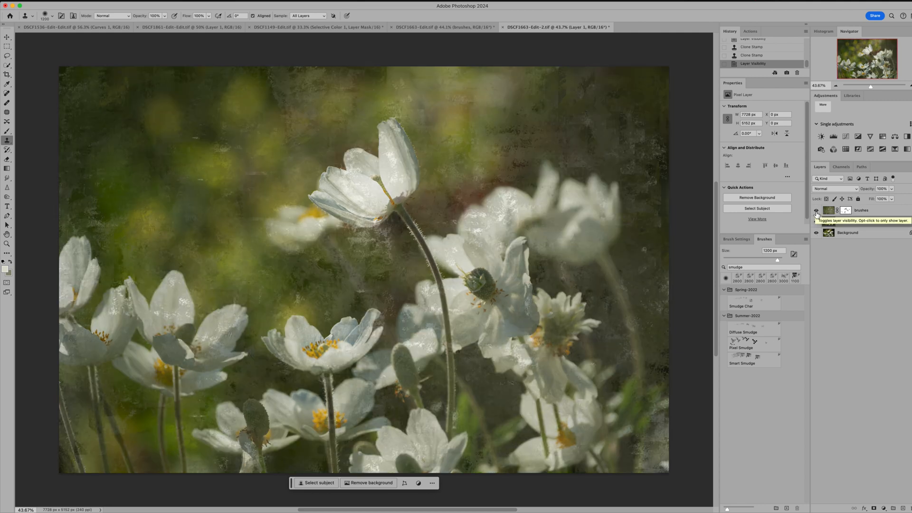
click(816, 213)
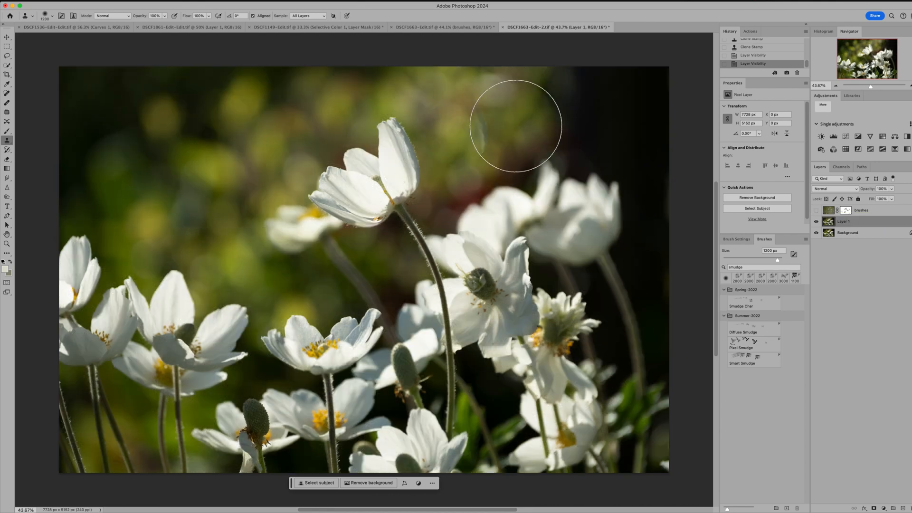
Step: Clone over the red background between the tallest flower and the blurred flowers with a 400 px Clone Stamp
key(bracketleft)
key(bracketleft)
key(bracketleft)
key(bracketleft)
key(bracketleft)
key(bracketleft)
key(bracketleft)
key(bracketleft)
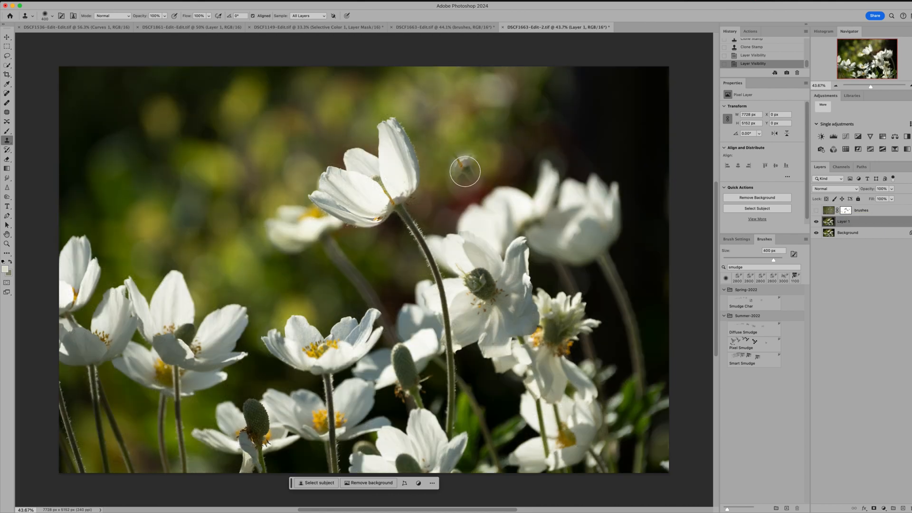
alt+click(459, 172)
drag(461, 203, 500, 179)
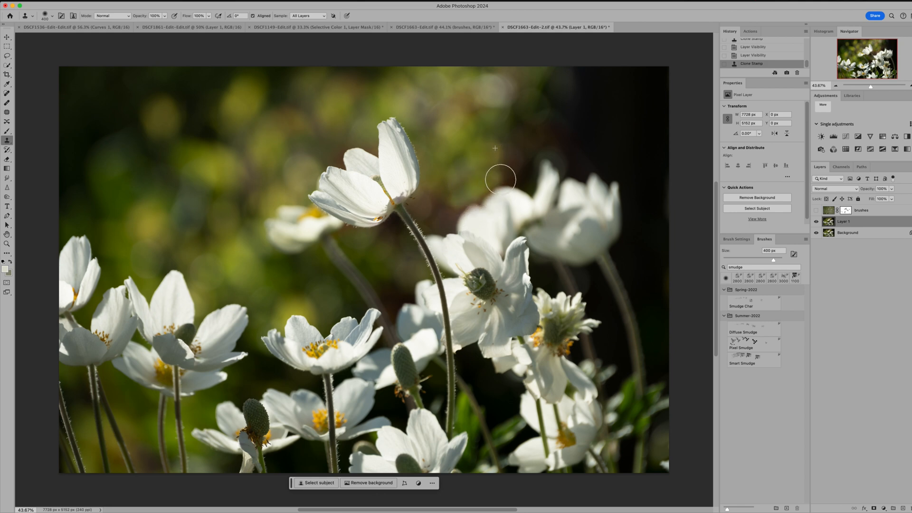
mouse_move(444, 210)
mouse_down()
mouse_move(452, 211)
mouse_move(438, 219)
mouse_up()
alt+click(446, 194)
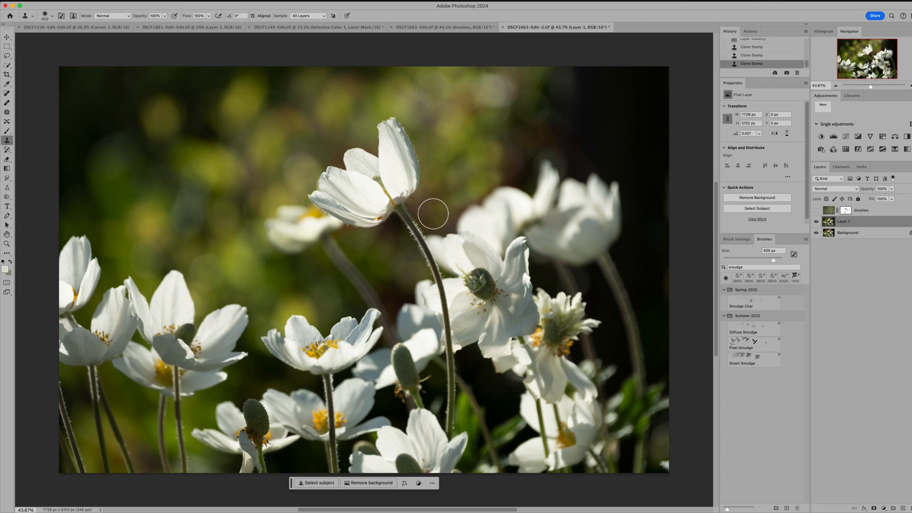
click(429, 210)
alt+click(467, 198)
click(461, 208)
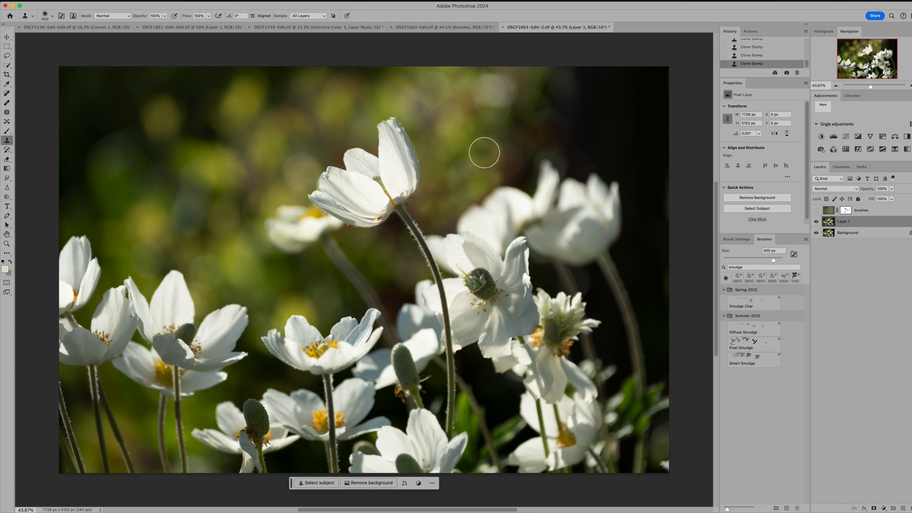
Step: Clone over the reddish background just above the blurred flowers with a 900 px Clone Stamp
key(bracketright)
key(bracketright)
key(bracketright)
key(bracketright)
key(bracketright)
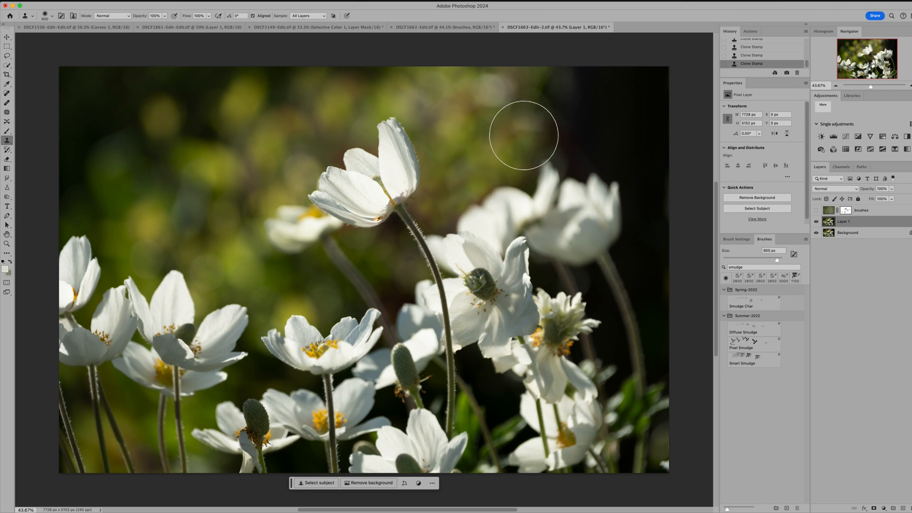
drag(524, 136, 541, 137)
click(541, 136)
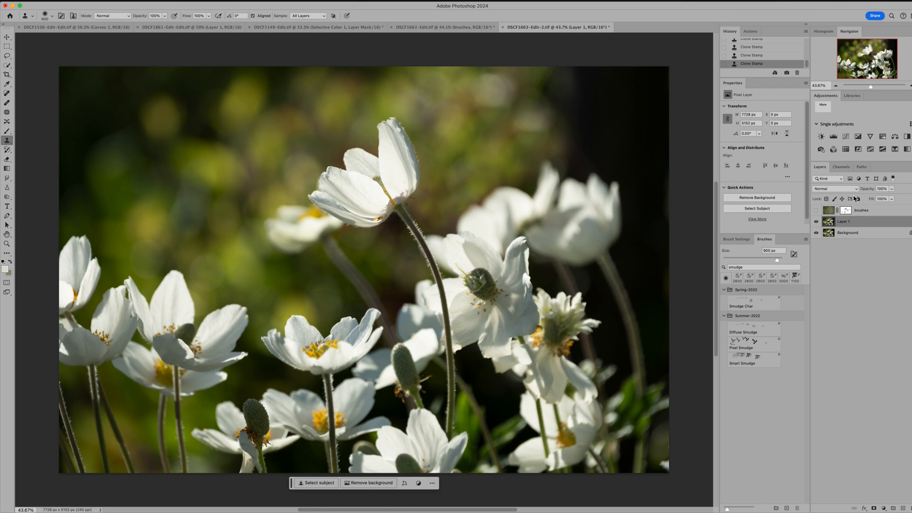
Step: Show the brushes layer over the cloned photo again and set its opacity to 50%
click(817, 210)
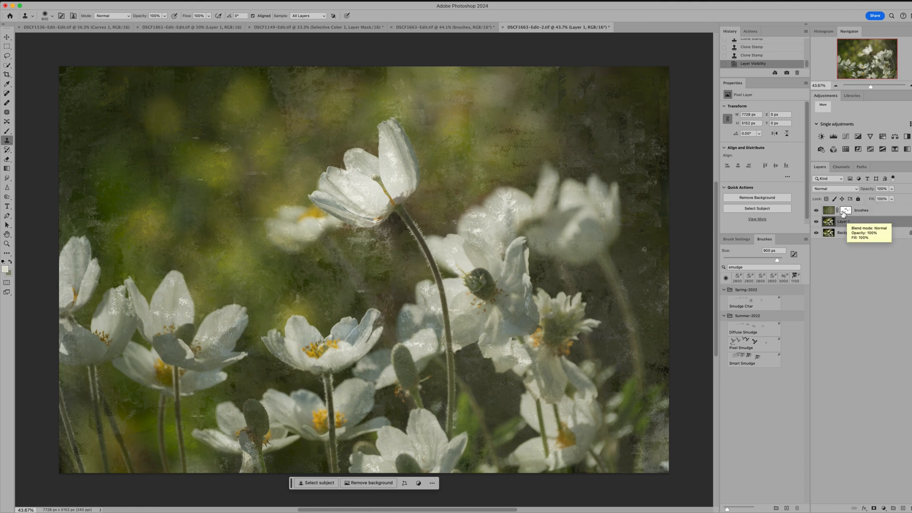
click(843, 212)
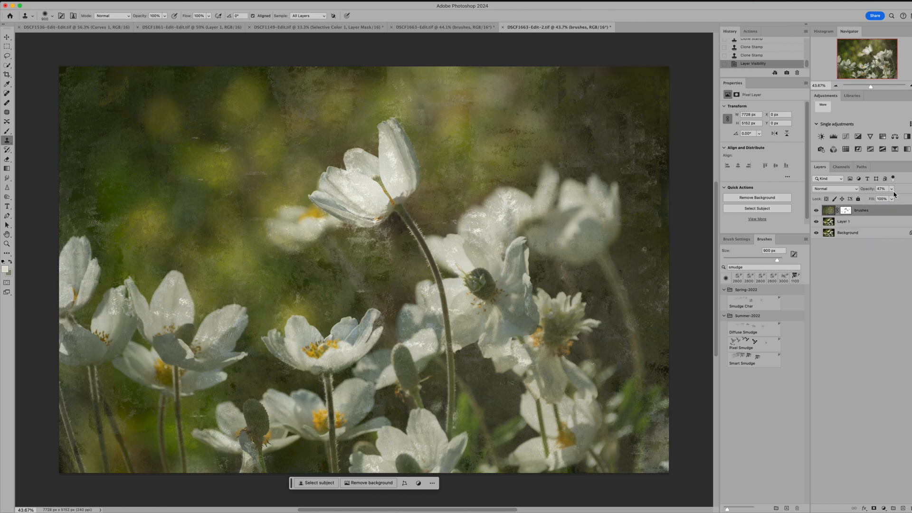
click(892, 190)
drag(890, 200, 890, 200)
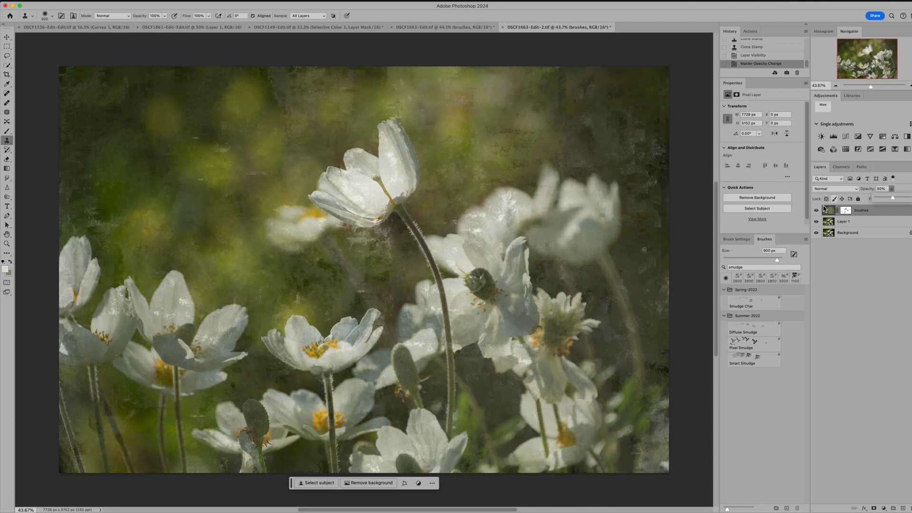
Step: Hide the brushes layer in both documents and copy the Blur texture layer from DSCF1663-Edit.tif onto the photo in DSCF1663-Edit-2.tif
click(817, 211)
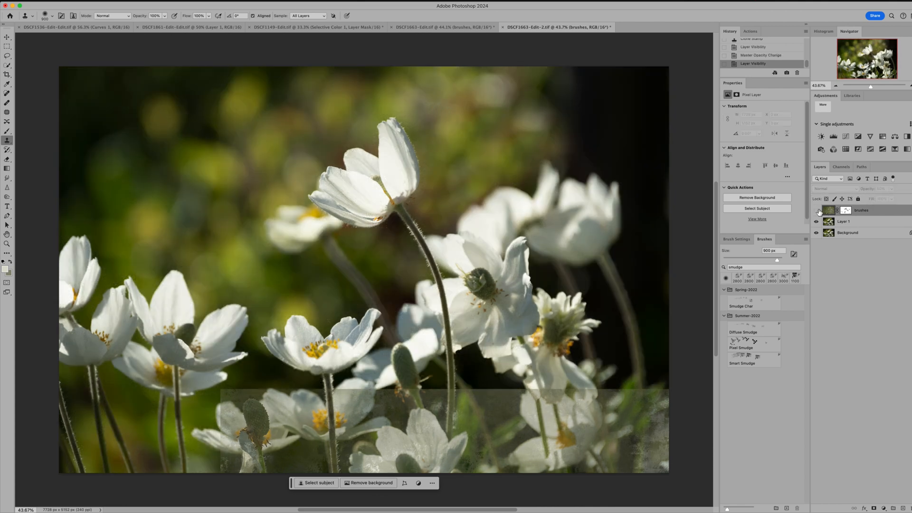
click(472, 29)
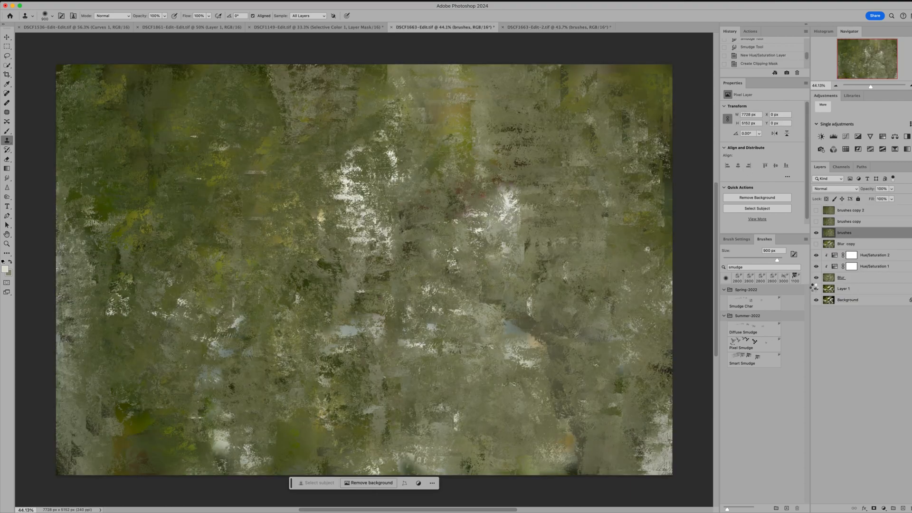
click(816, 233)
click(817, 244)
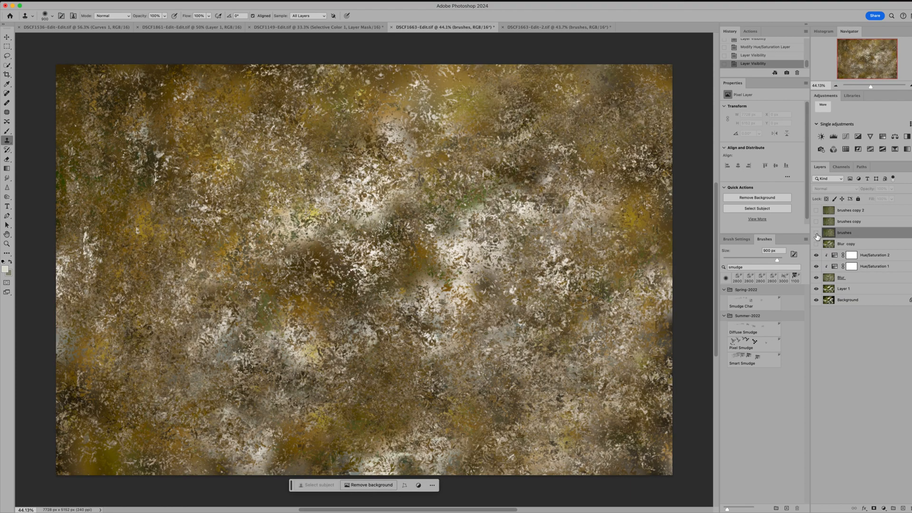
click(7, 38)
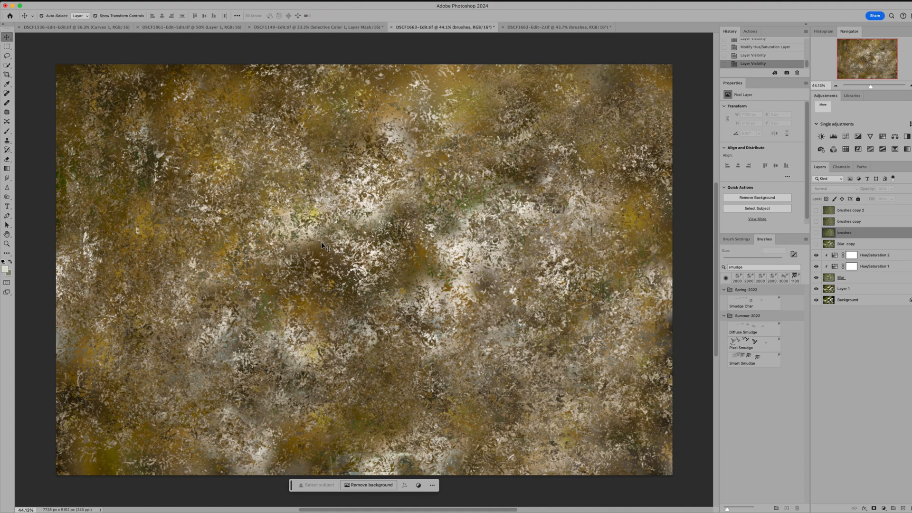
drag(350, 240, 367, 272)
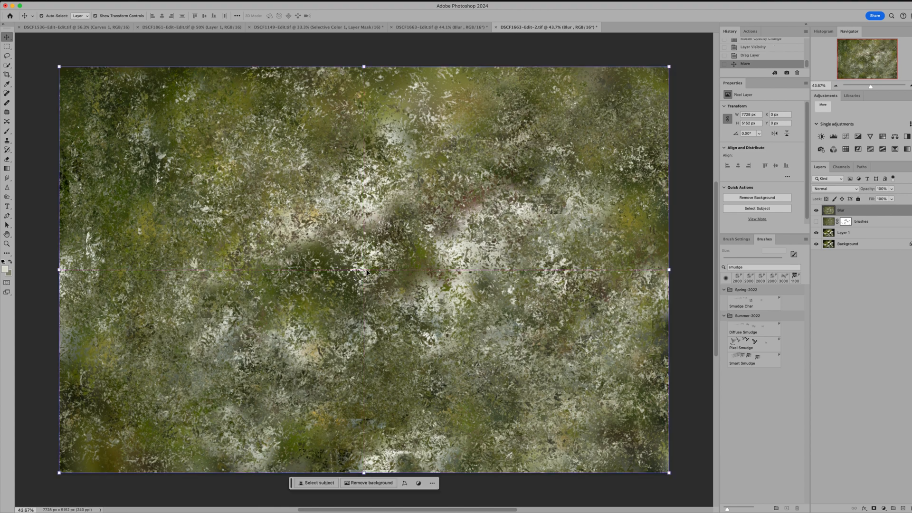
Step: Lower the copied Blur layer's opacity to 35%
click(892, 190)
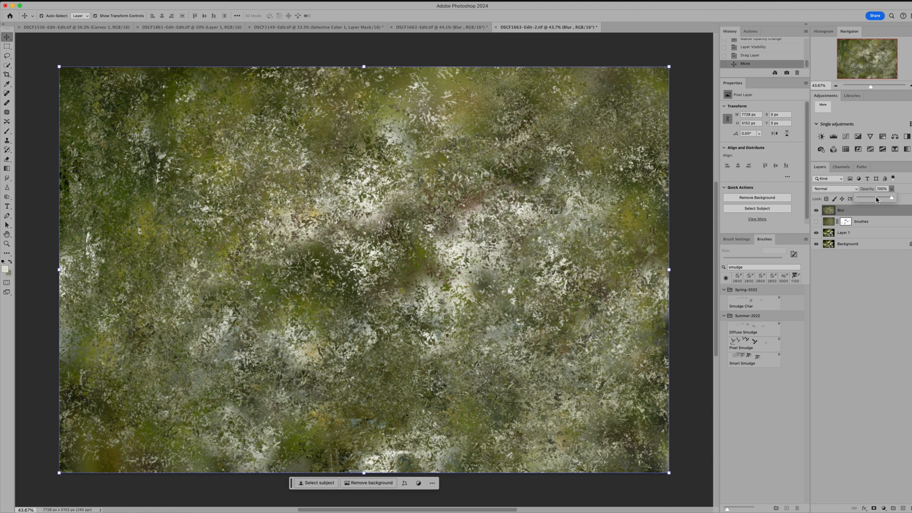
click(877, 199)
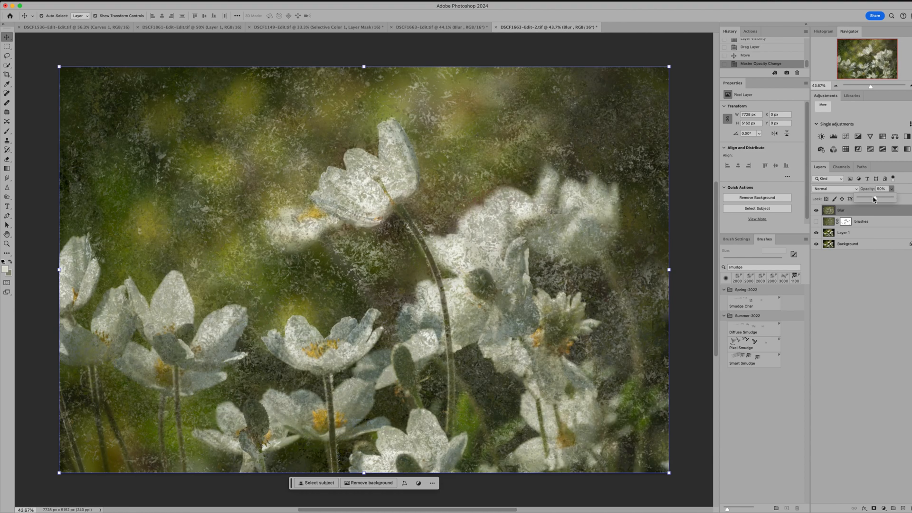
drag(874, 200, 873, 199)
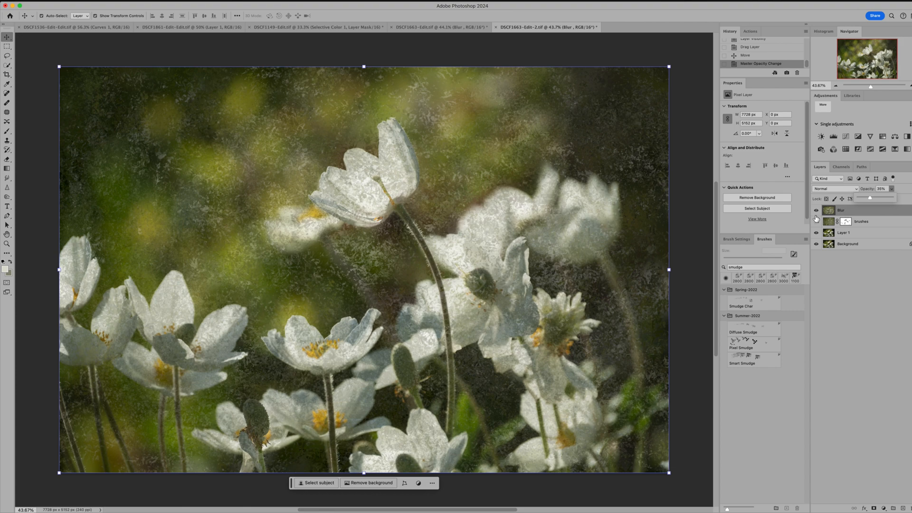
Step: Compare the brushes and Blur textures separately, show both together over the photo, and check the source texture in DSCF1663-Edit.tif
drag(817, 214, 818, 224)
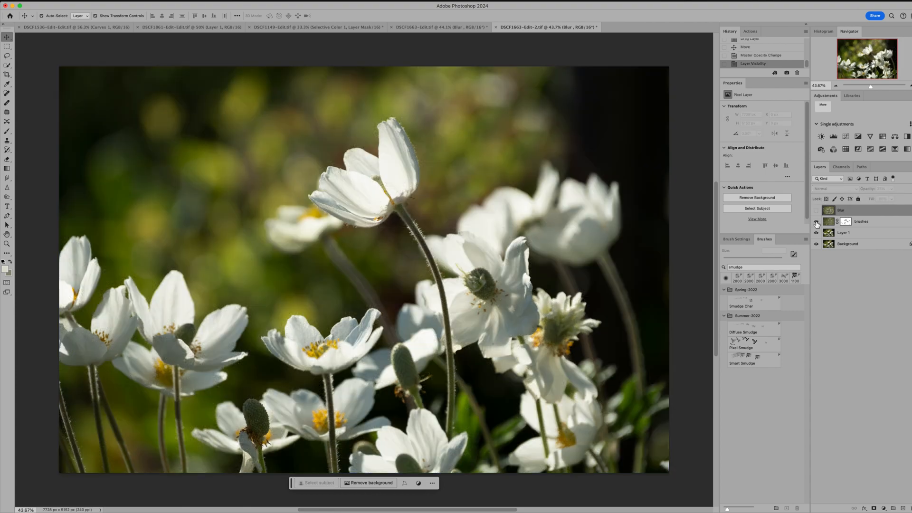
click(817, 223)
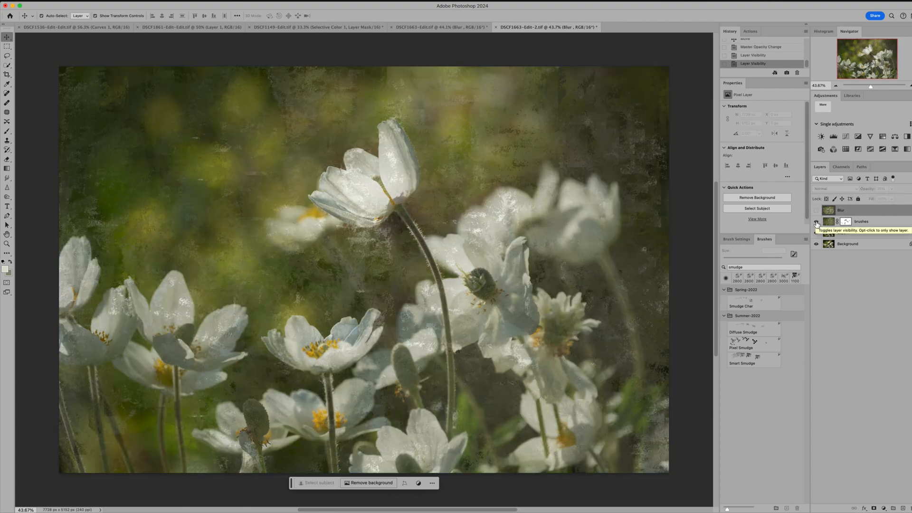
click(816, 210)
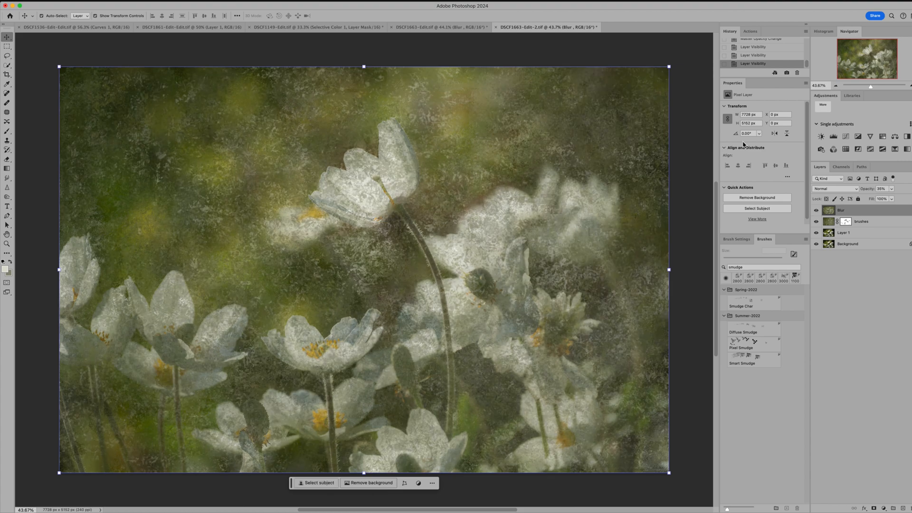
click(438, 27)
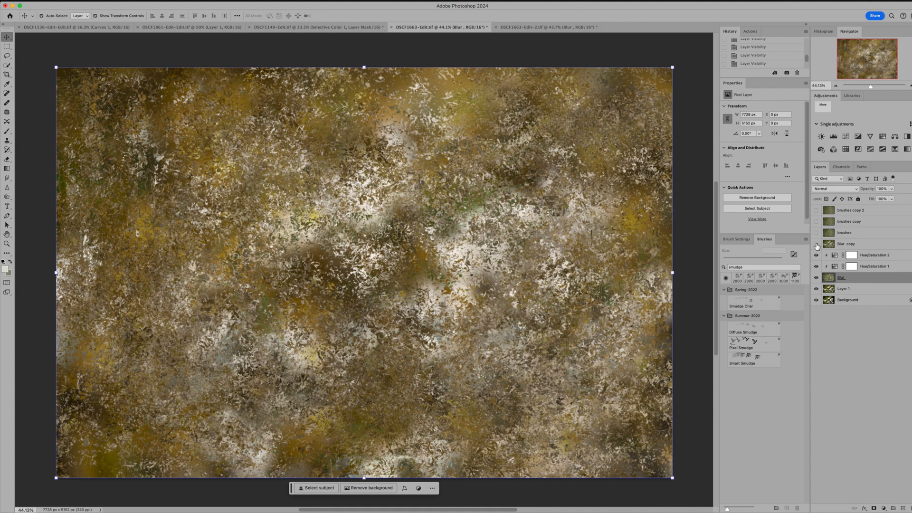
click(546, 27)
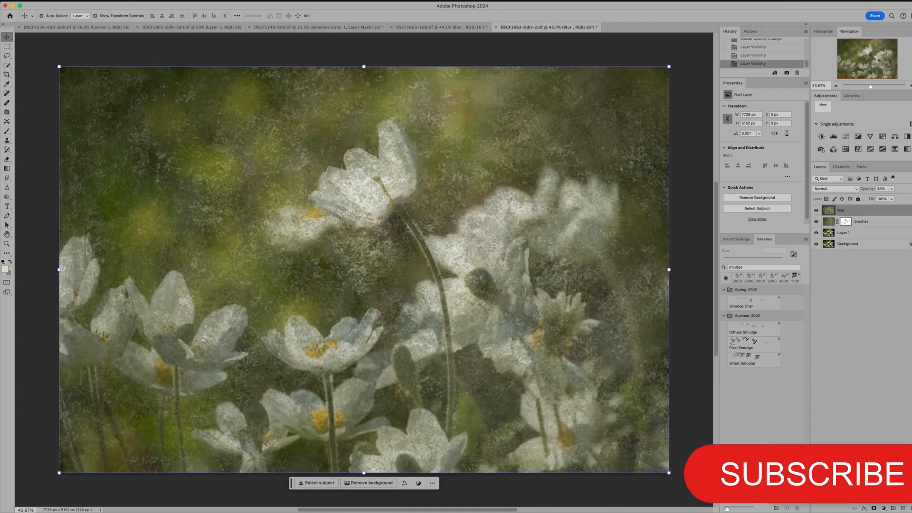